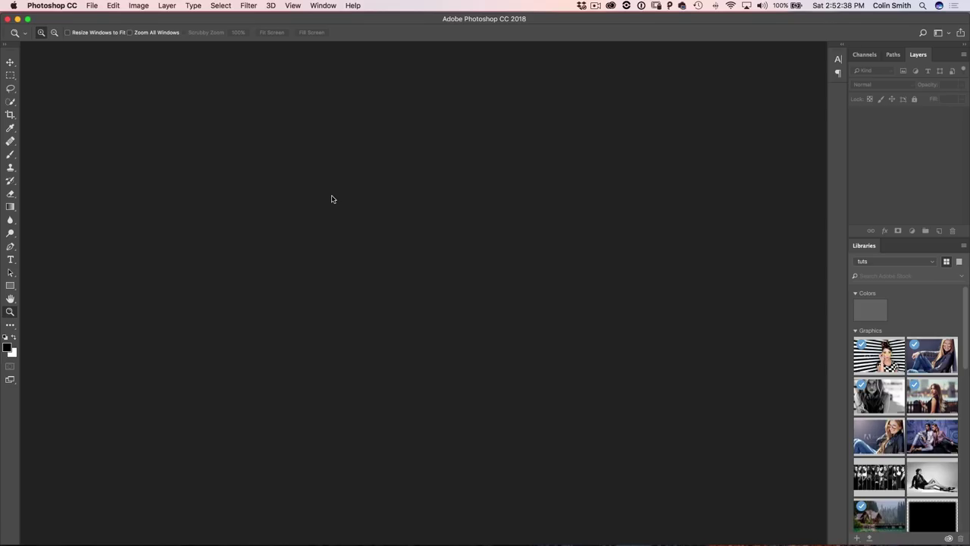
Open the New Document dialog and browse the Photo, Print, Art & Illustration and Web presets.
key(super+n)
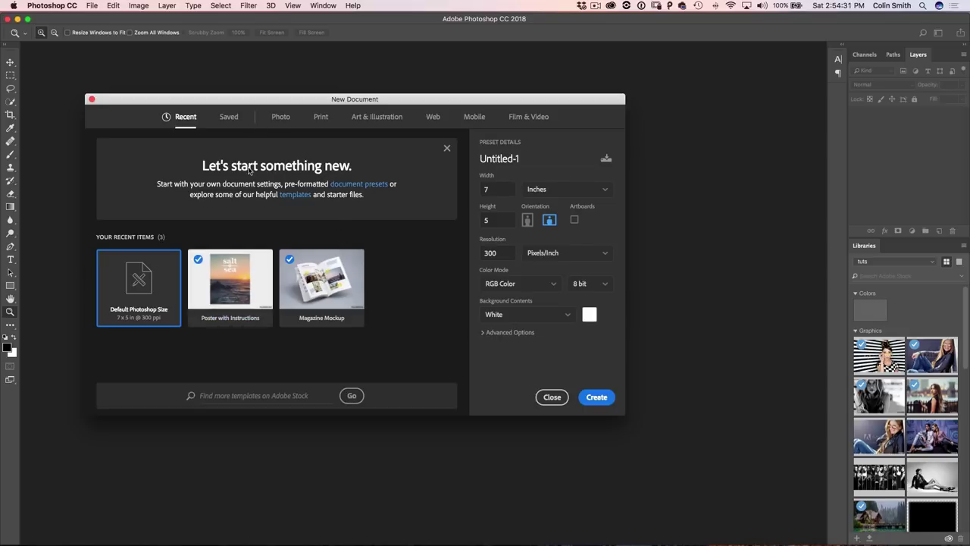
click(279, 117)
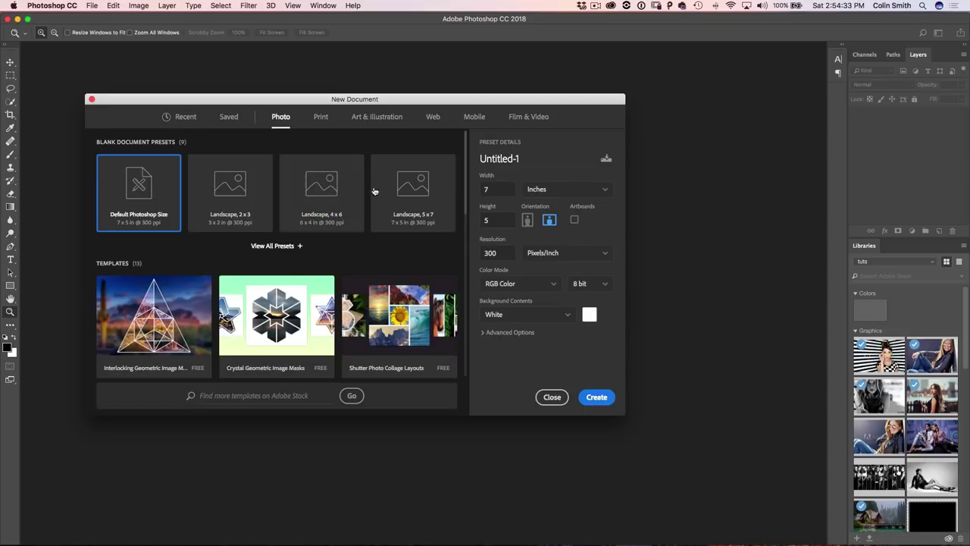
scroll(319, 258, down, 3)
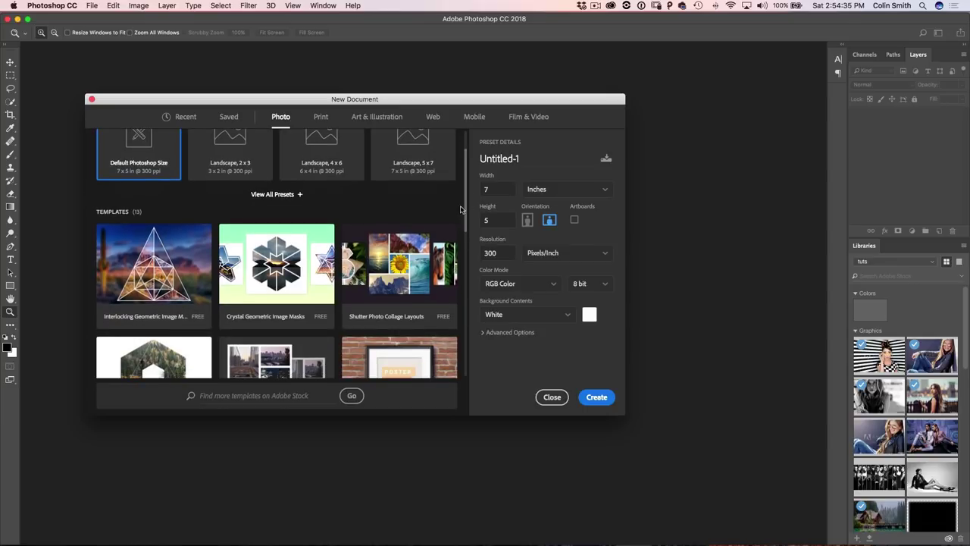
drag(467, 207, 466, 324)
scroll(247, 248, up, 3)
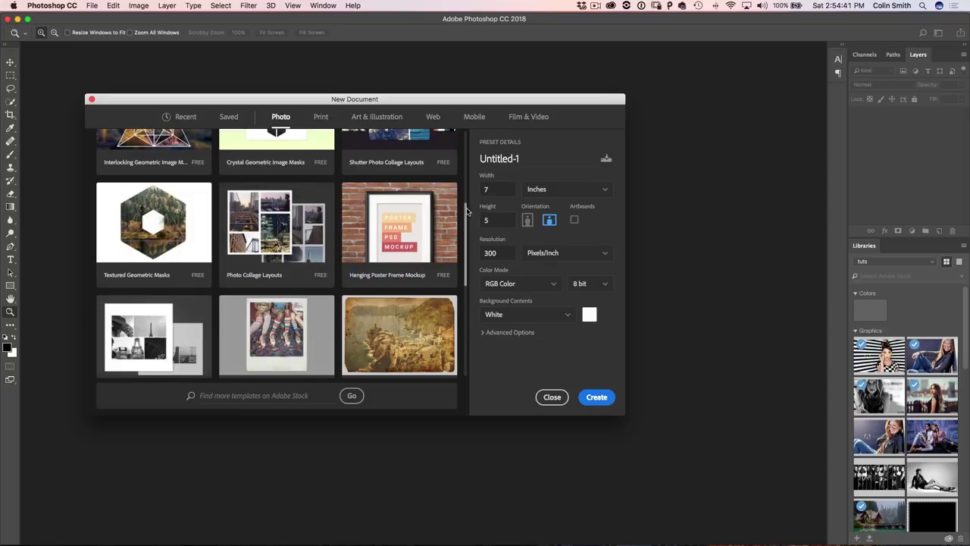
drag(466, 210, 449, 179)
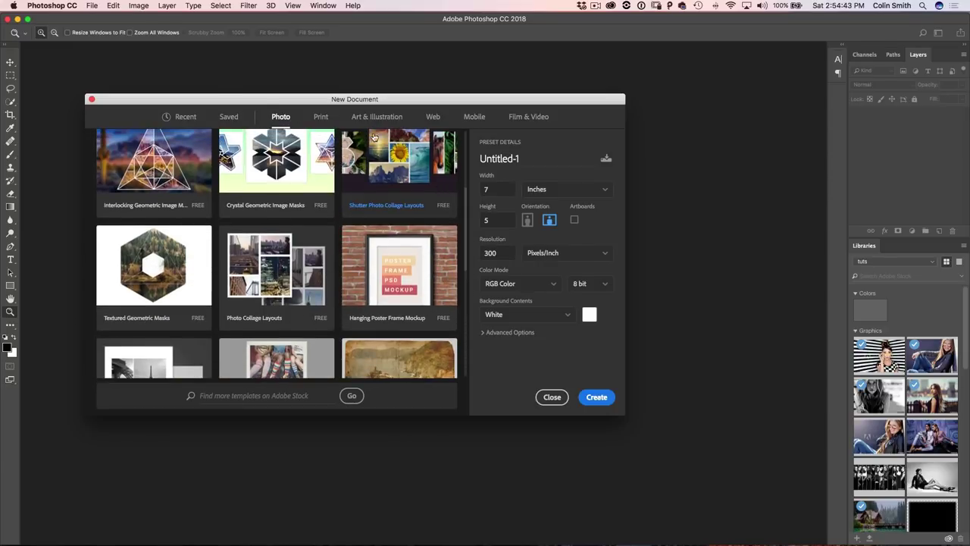
click(321, 118)
click(376, 117)
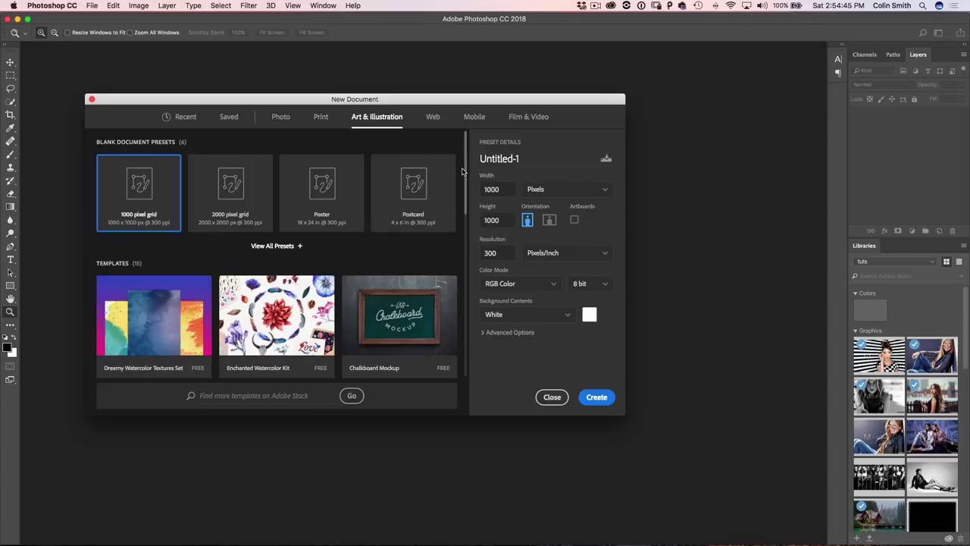
drag(466, 174, 482, 324)
click(433, 117)
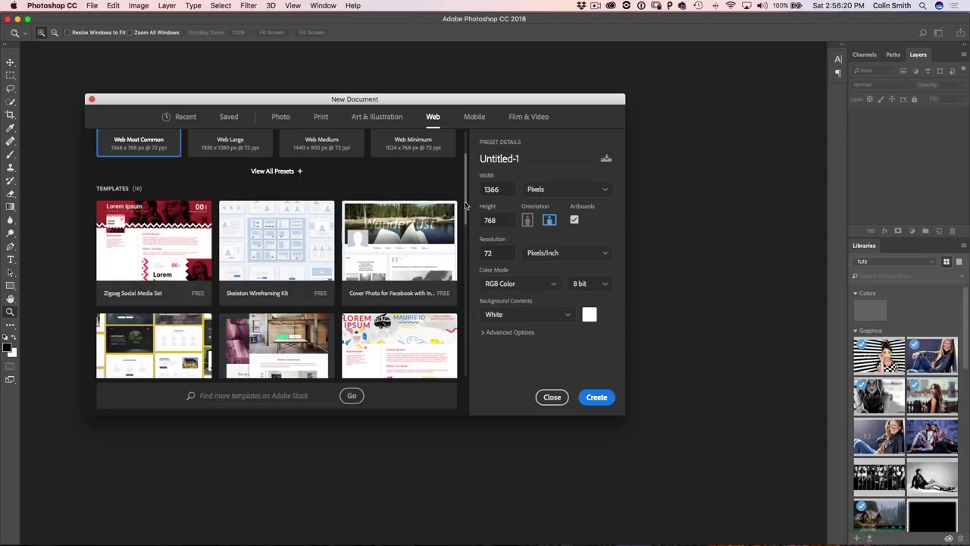
drag(468, 206, 475, 368)
scroll(231, 166, up, 15)
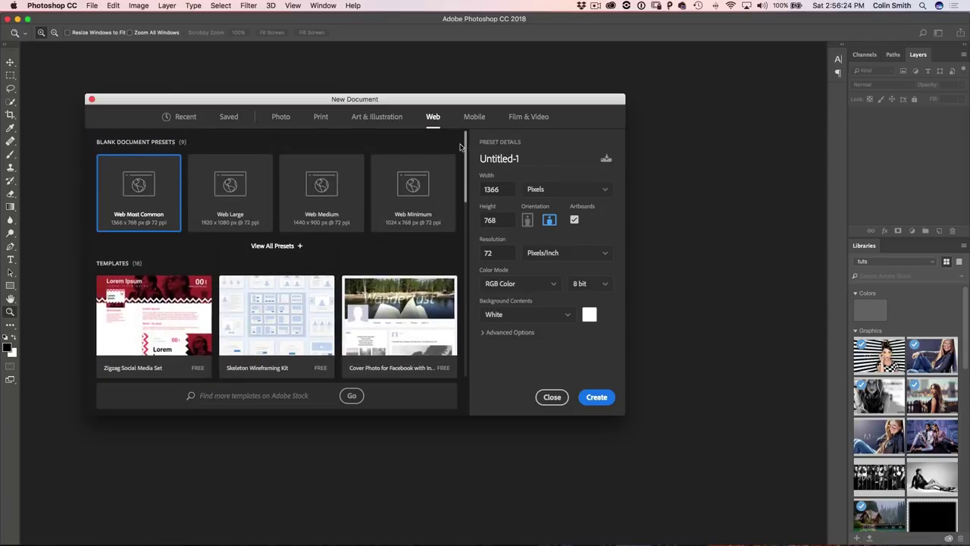
Browse the Adobe Stock photo templates and view the Photo Collage Layouts template details.
click(185, 118)
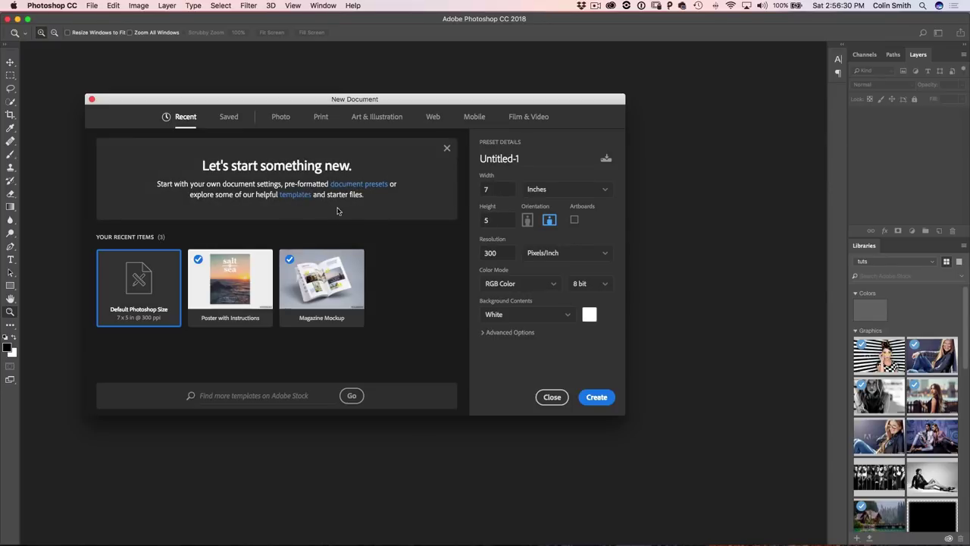
click(296, 195)
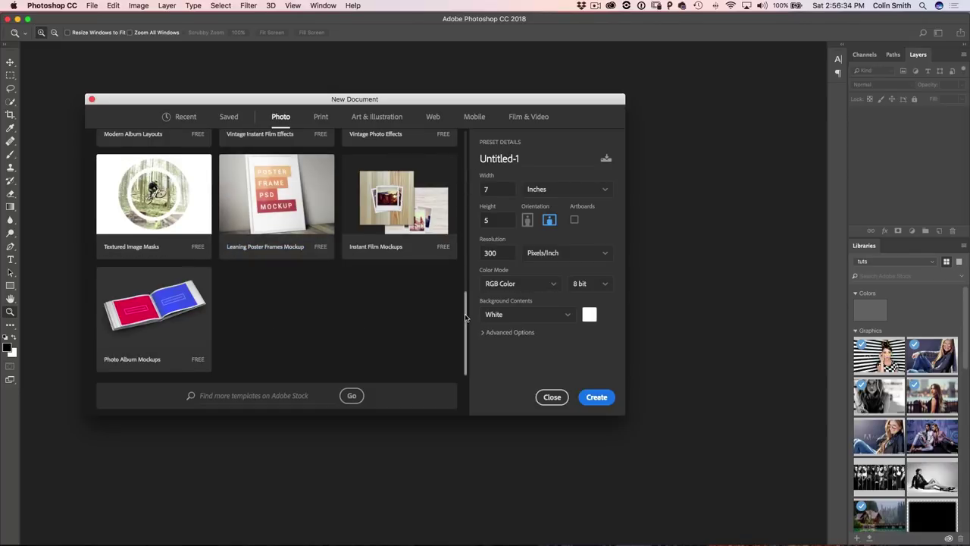
drag(466, 325, 459, 253)
scroll(445, 181, up, 10)
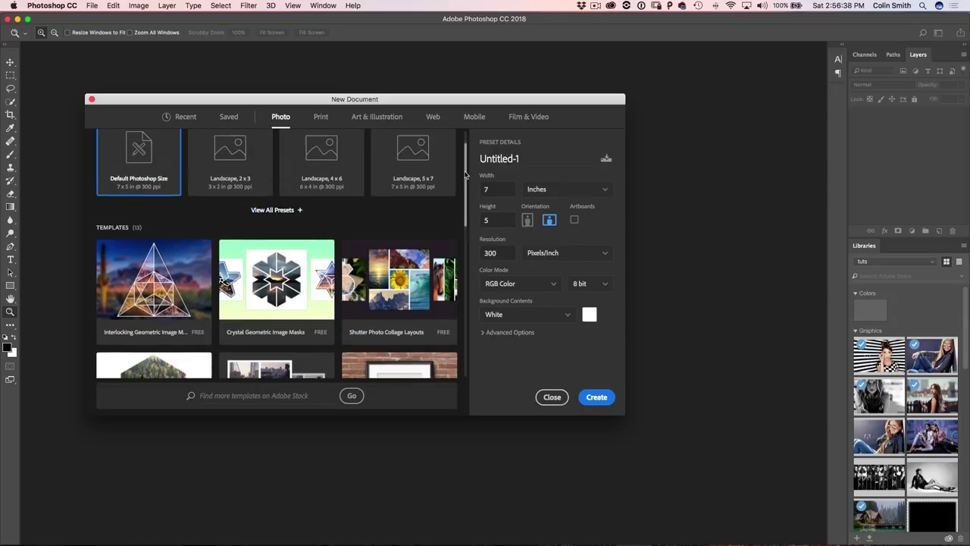
click(424, 258)
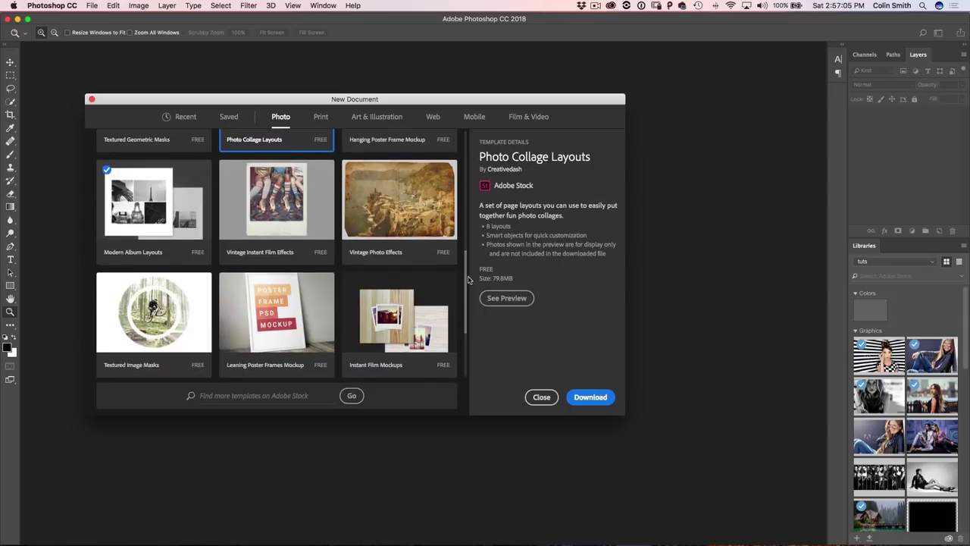
Preview the free Vintage Photo Effects template, download it and open it as Untitled-1.
click(383, 204)
click(514, 310)
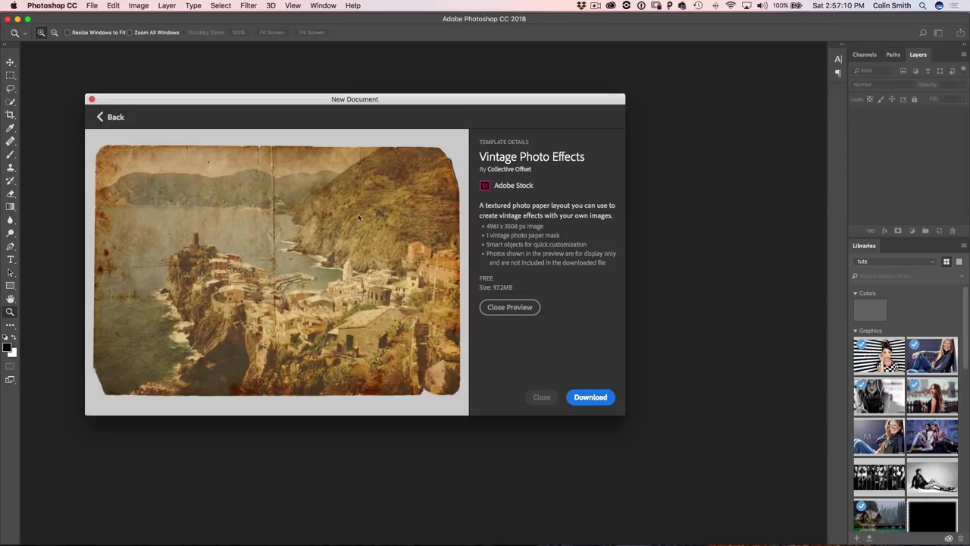
click(592, 398)
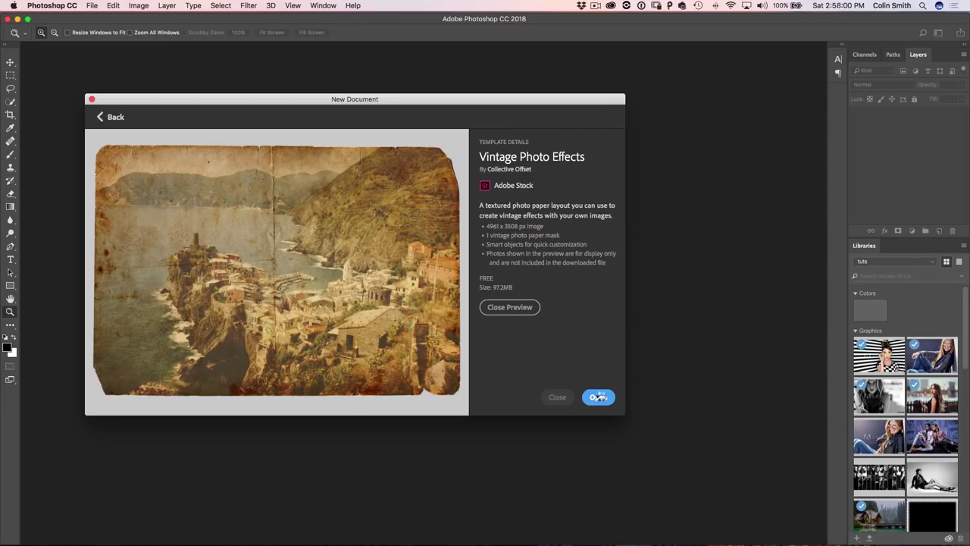
click(598, 397)
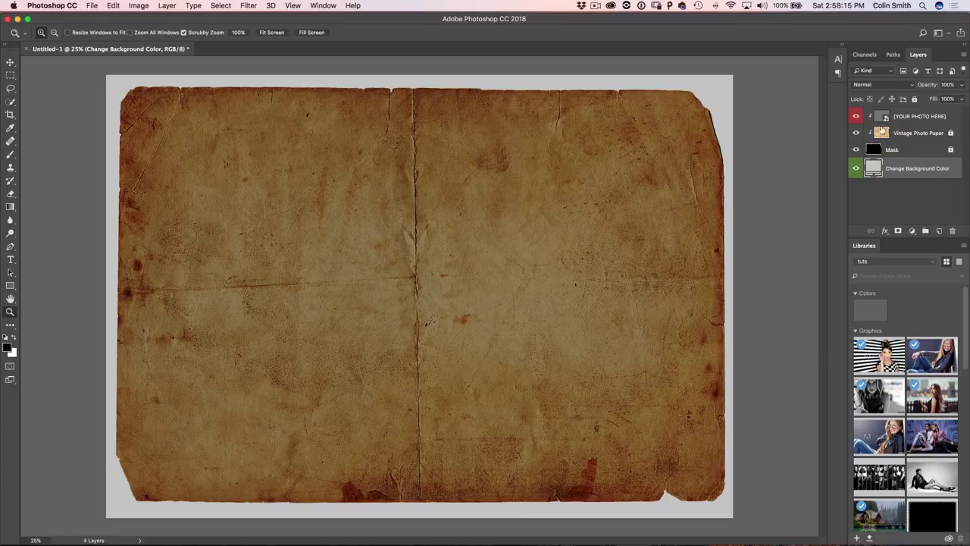
Select the [YOUR PHOTO HERE] layer and open its smart object contents.
click(918, 117)
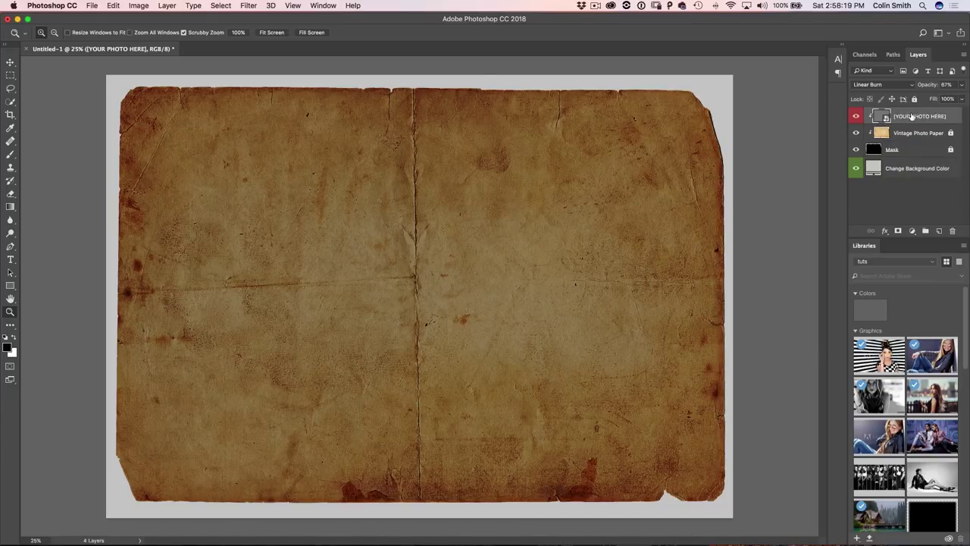
double_click(883, 115)
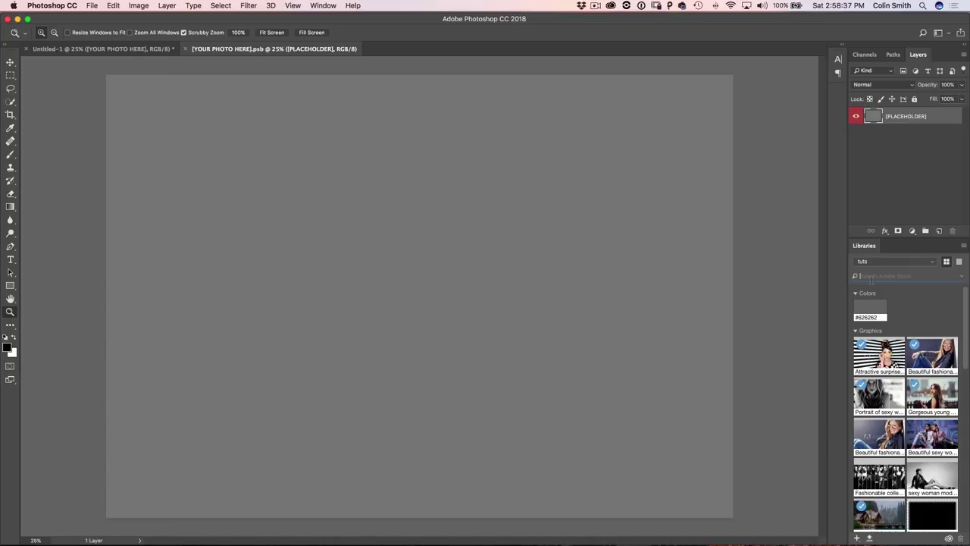
Search Adobe Stock for 'cowboy', save the boots photo to the library and place it.
text(cow)
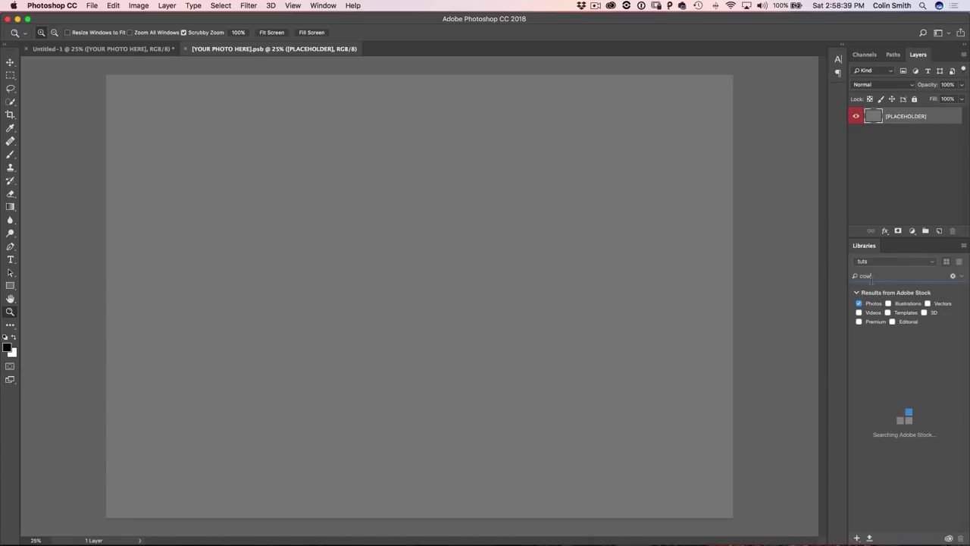
text(b)
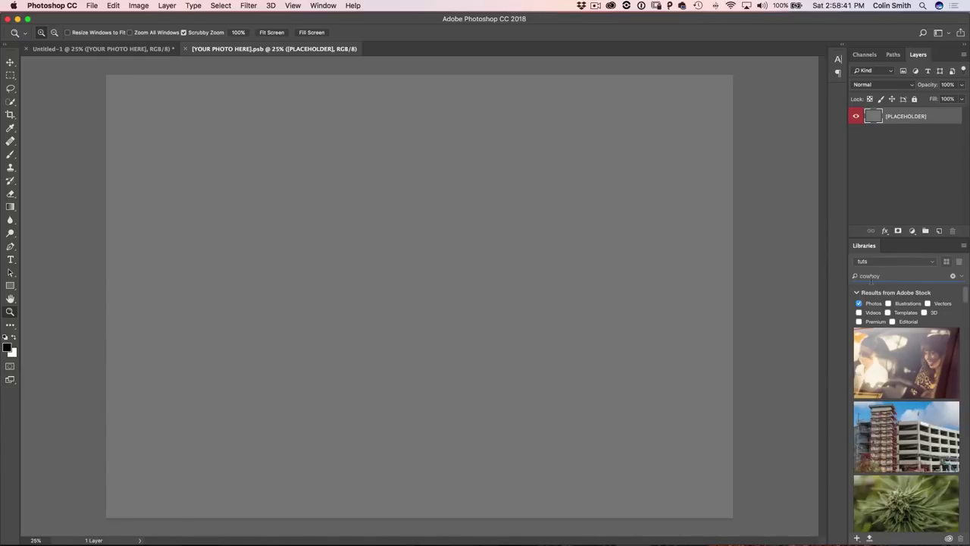
text(oy)
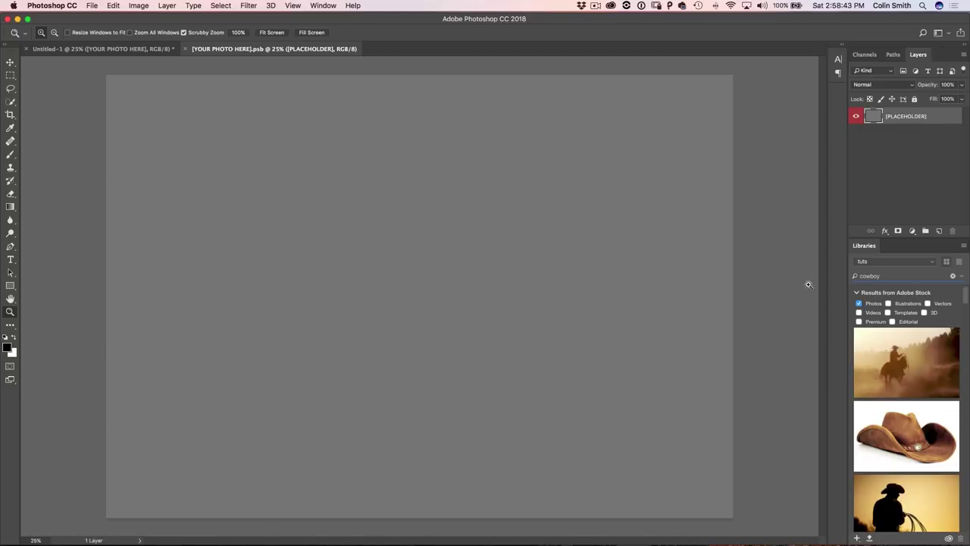
scroll(965, 304, down, 3)
drag(964, 300, 964, 323)
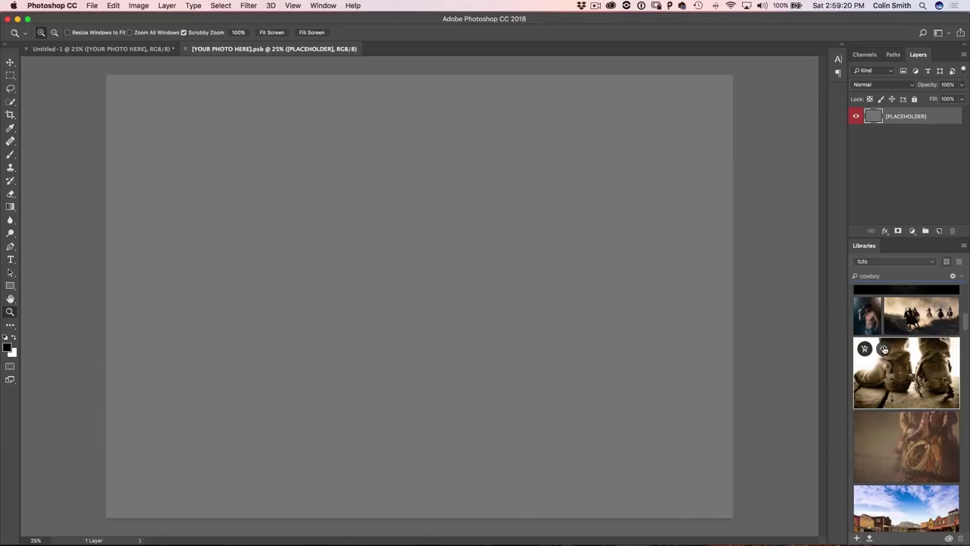
click(884, 349)
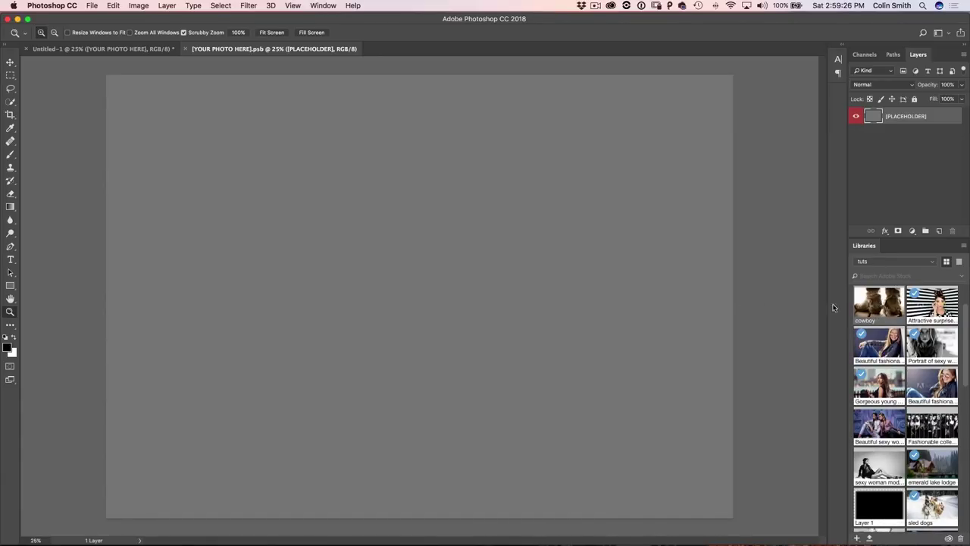
drag(833, 307, 354, 282)
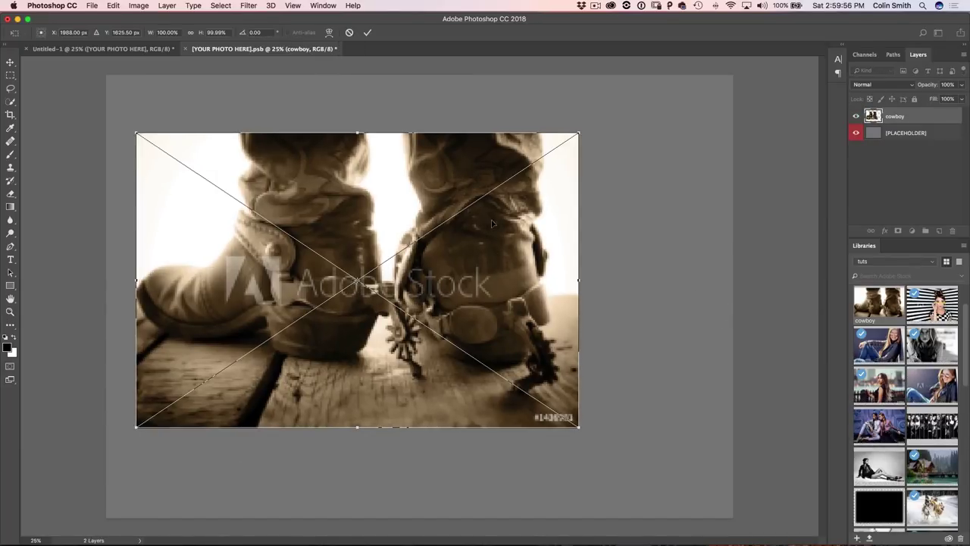
Enlarge the boots photo to 150%, nudge it left, and save the .psb.
drag(320, 206, 291, 149)
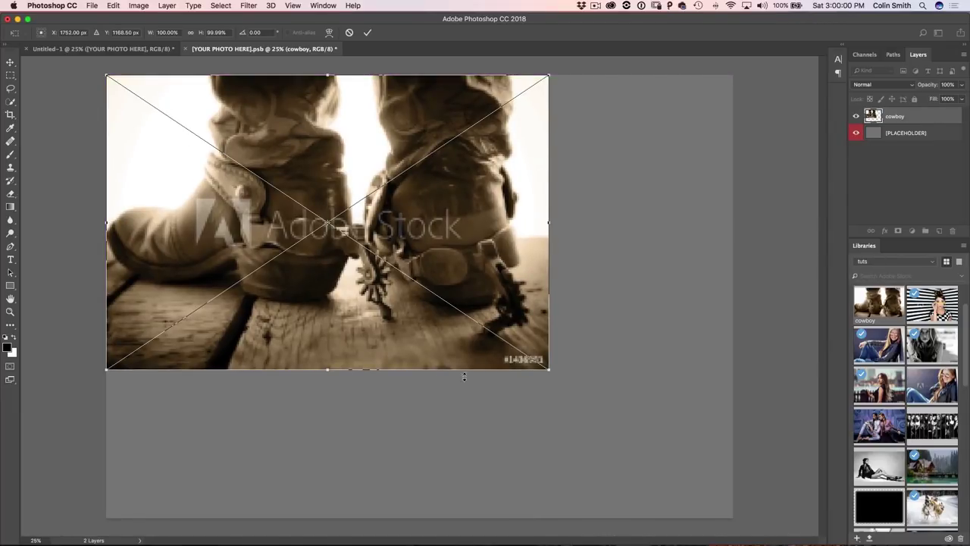
drag(548, 368, 777, 517)
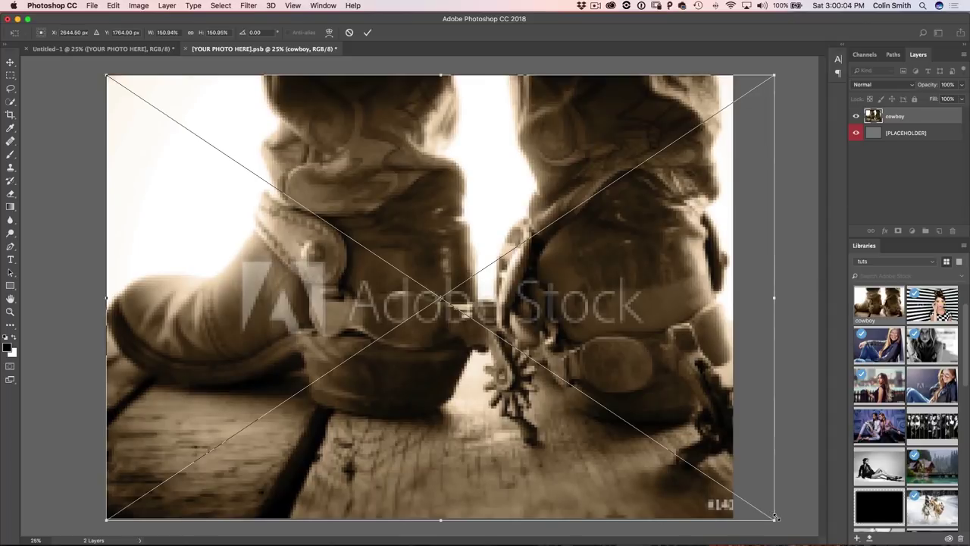
key(Return)
drag(669, 256, 665, 257)
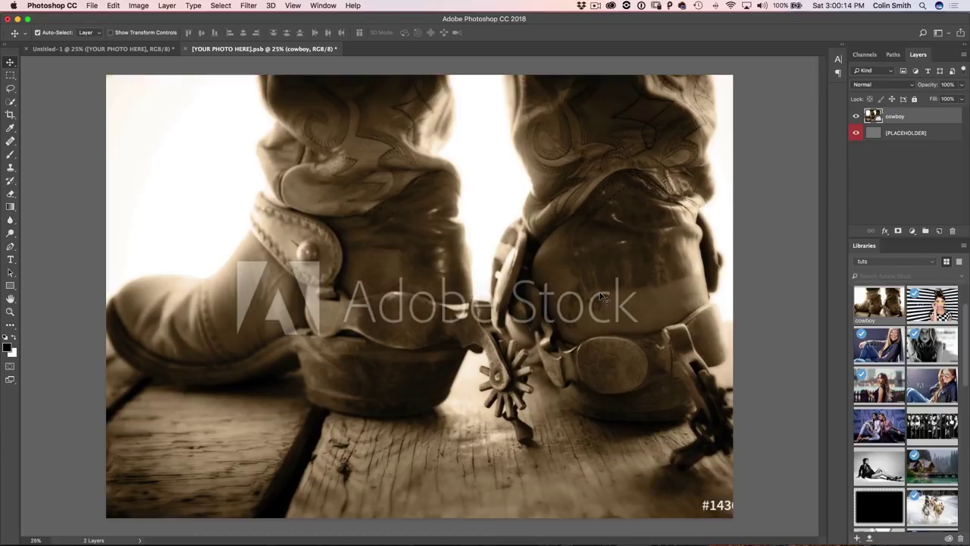
key(super+s)
Review the boots in Untitled-1, then delete the cowboy layer from the .psb.
click(114, 48)
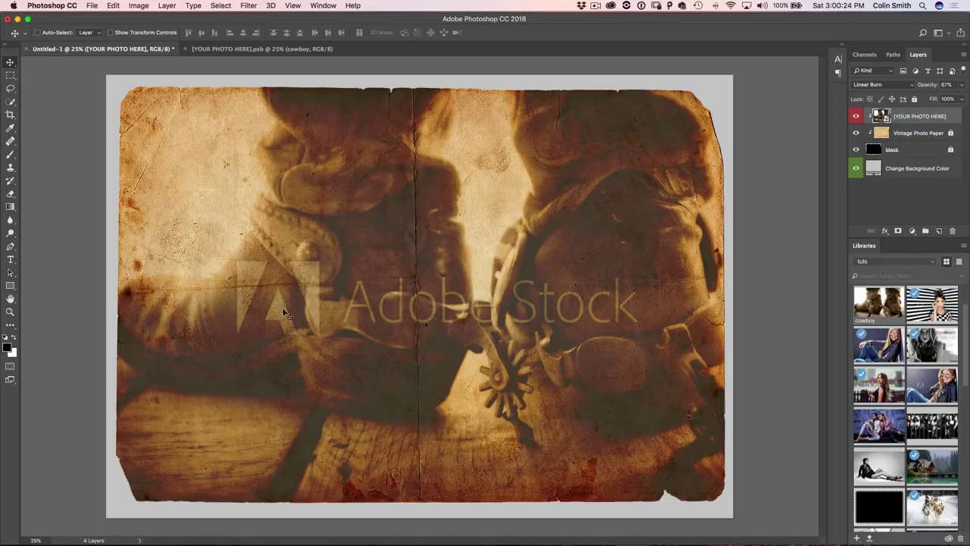
click(276, 49)
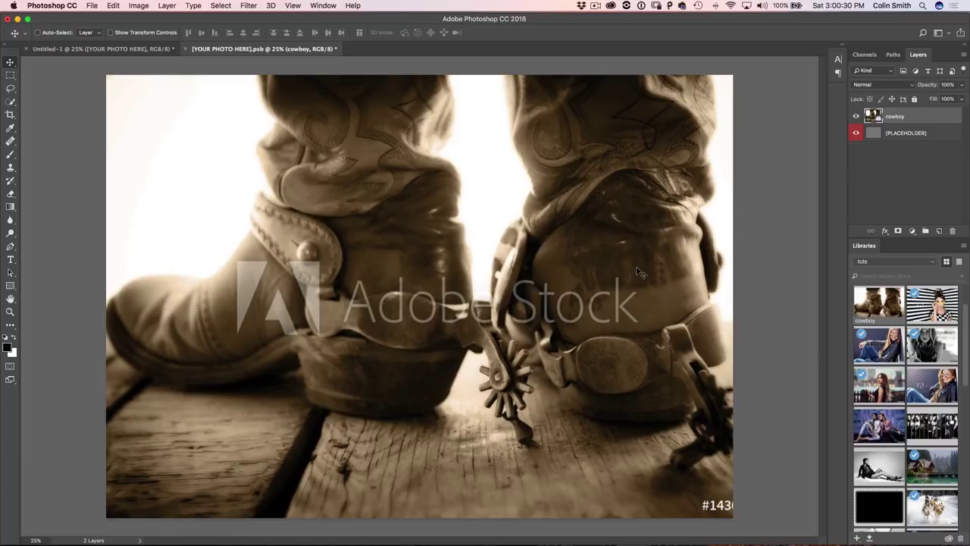
key(Delete)
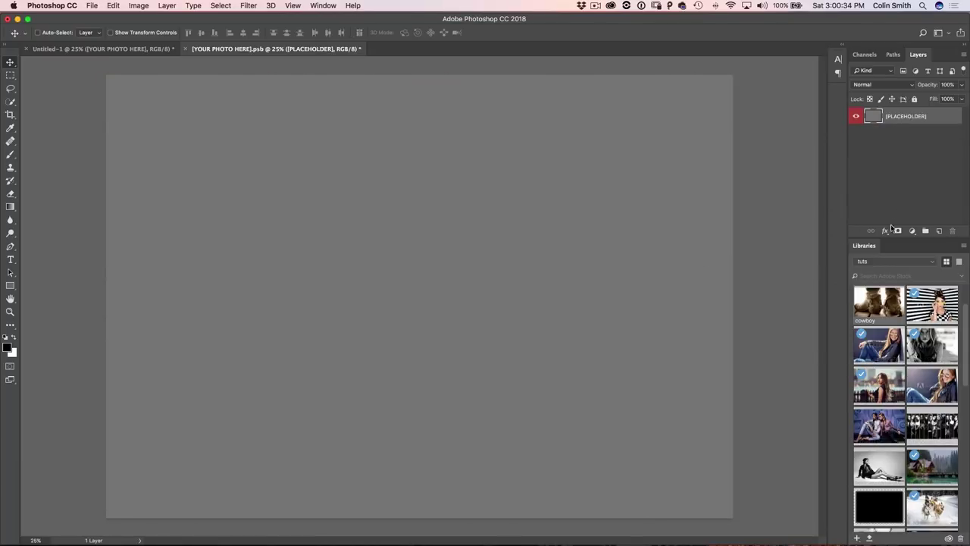
Place the rodeo cowboy silhouette from a 'western' search, enlarge it to fill, and save.
text(western)
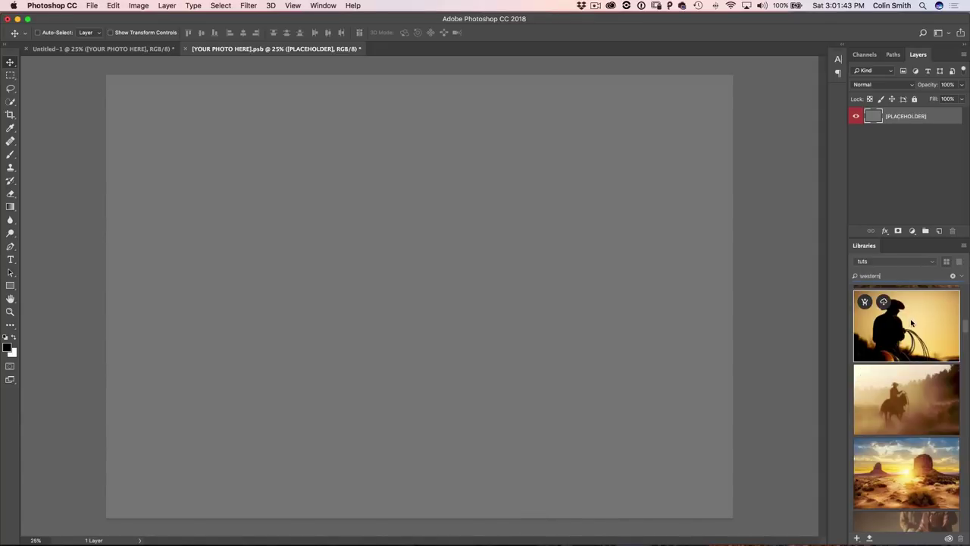
drag(911, 325, 491, 330)
drag(433, 241, 514, 195)
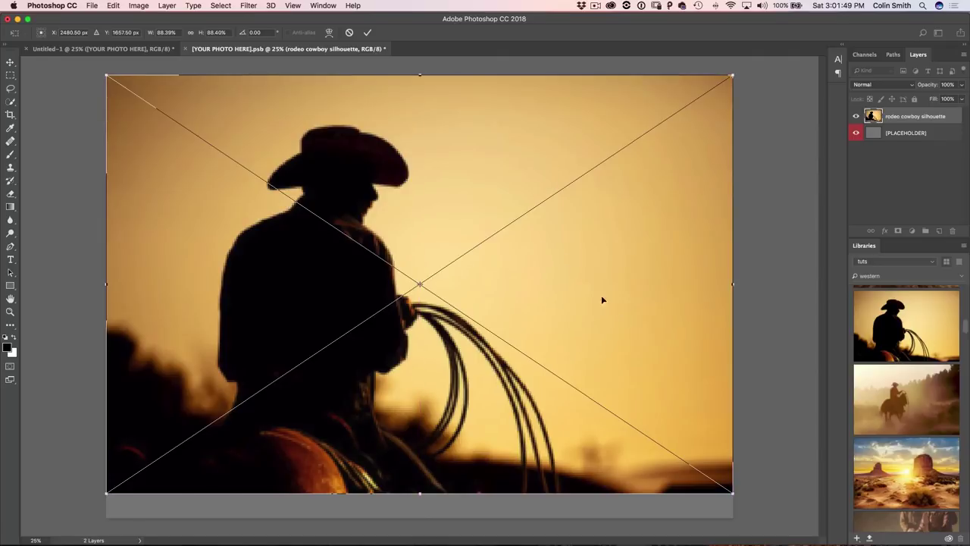
drag(733, 493, 773, 520)
key(Return)
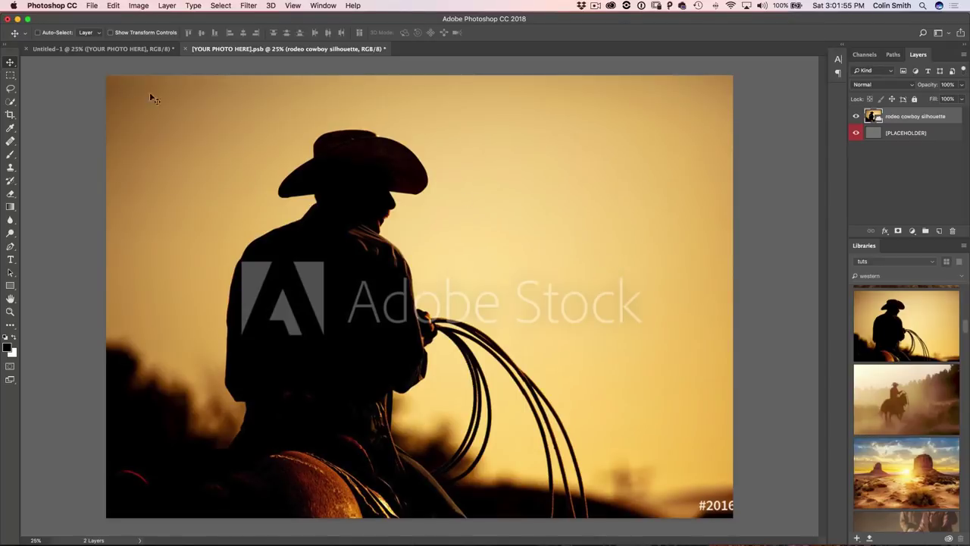
key(super+s)
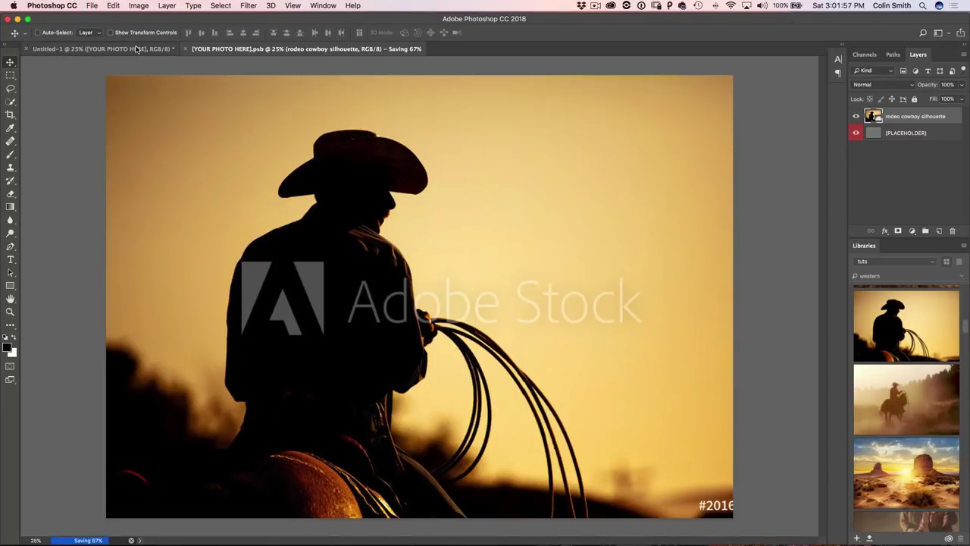
click(139, 50)
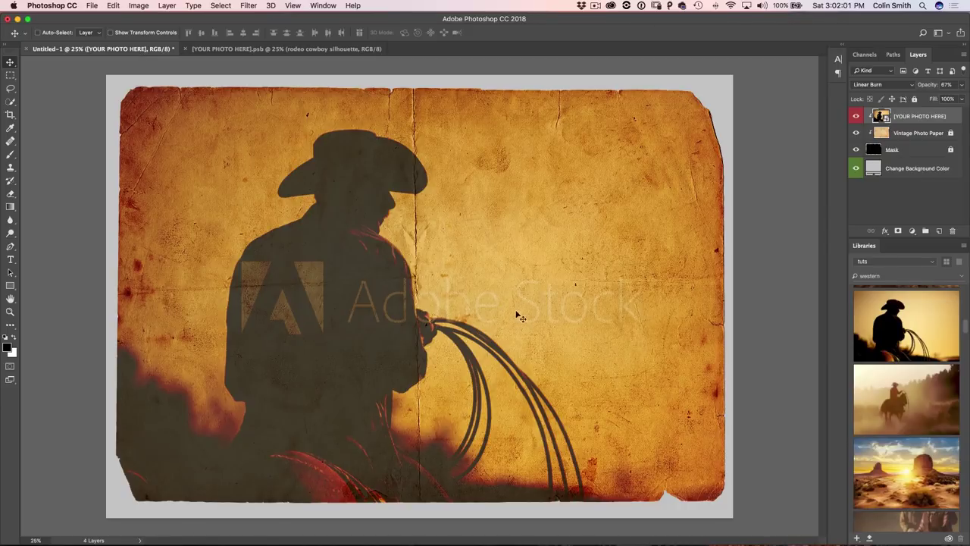
Return to the placeholder document and clear the 'western' Libraries search.
click(266, 50)
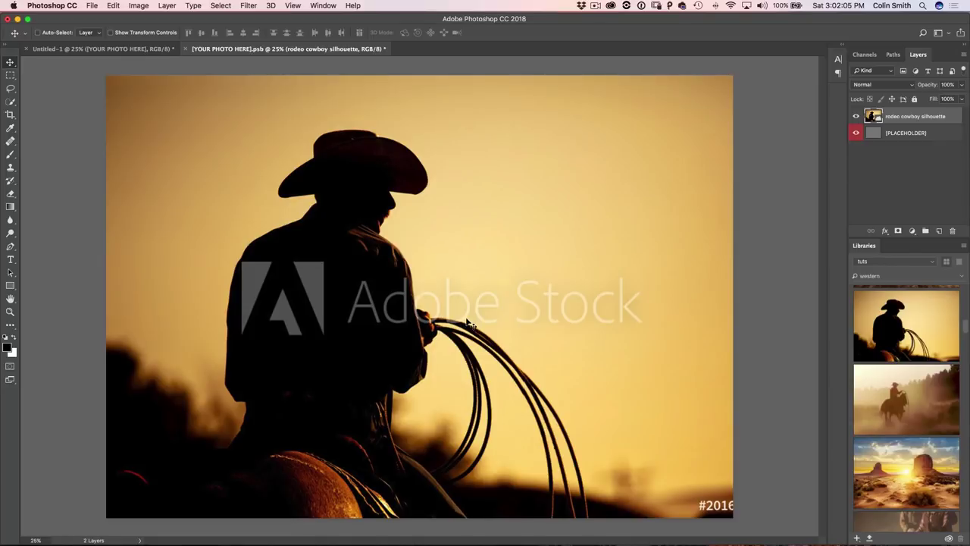
mouse_move(905, 323)
drag(966, 326, 967, 281)
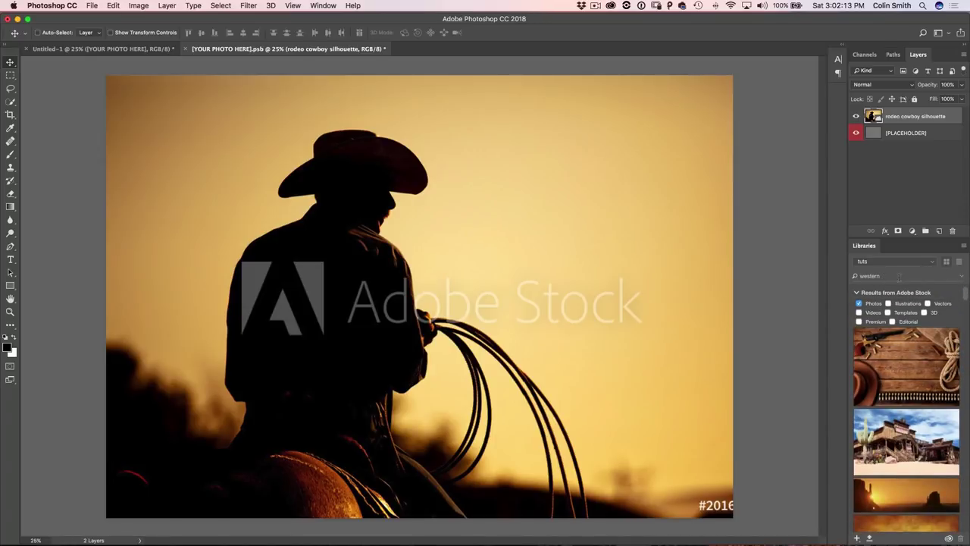
click(953, 277)
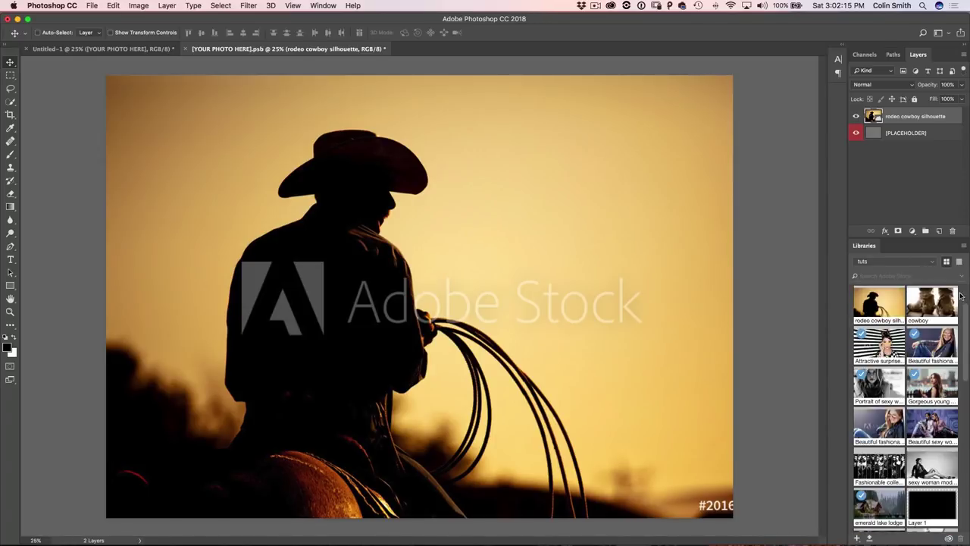
License the rodeo cowboy image, save the smart object, and check the Untitled-1 composite.
right_click(886, 304)
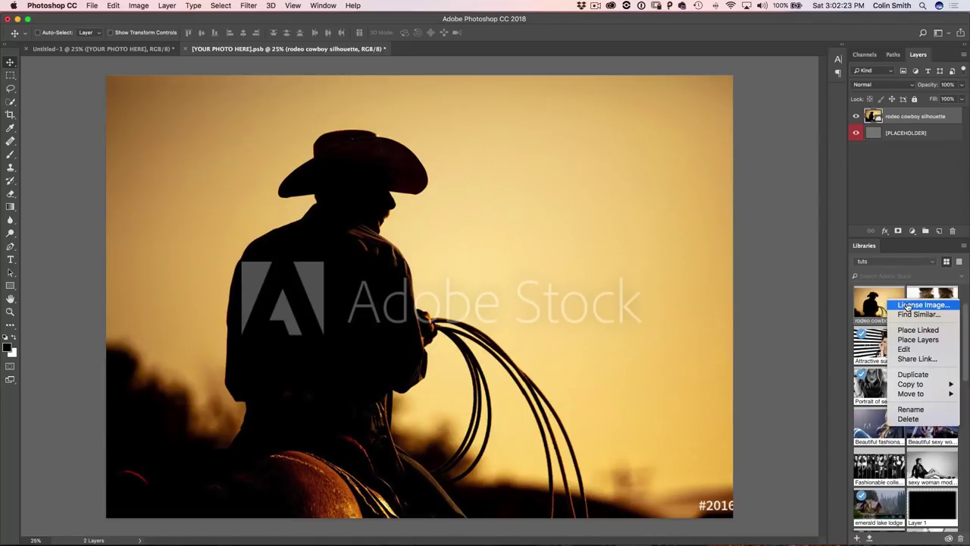
click(908, 305)
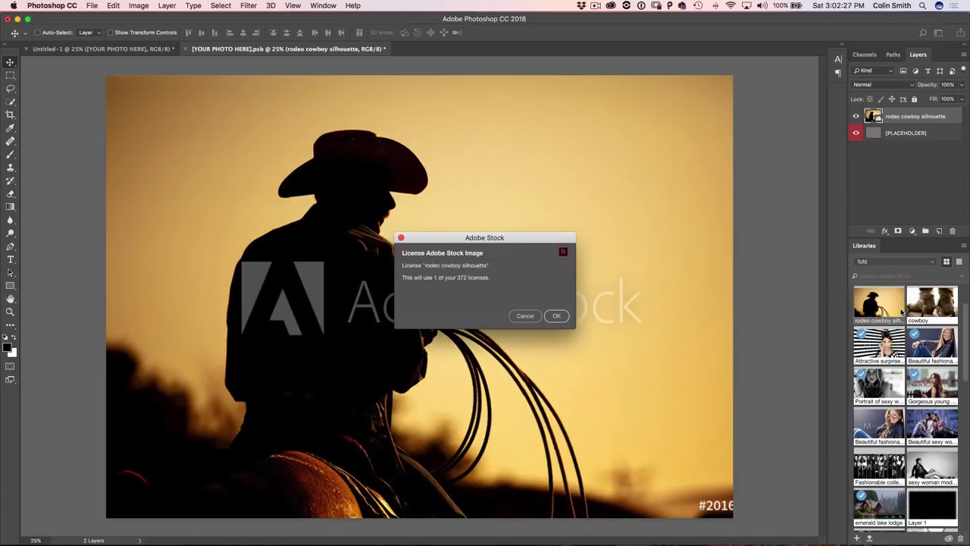
click(556, 316)
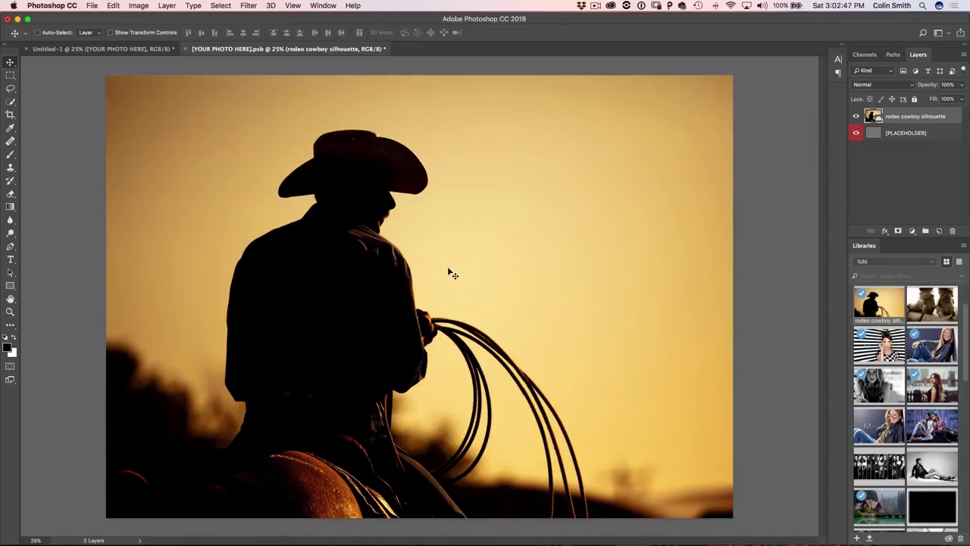
key(super)
key(super+s)
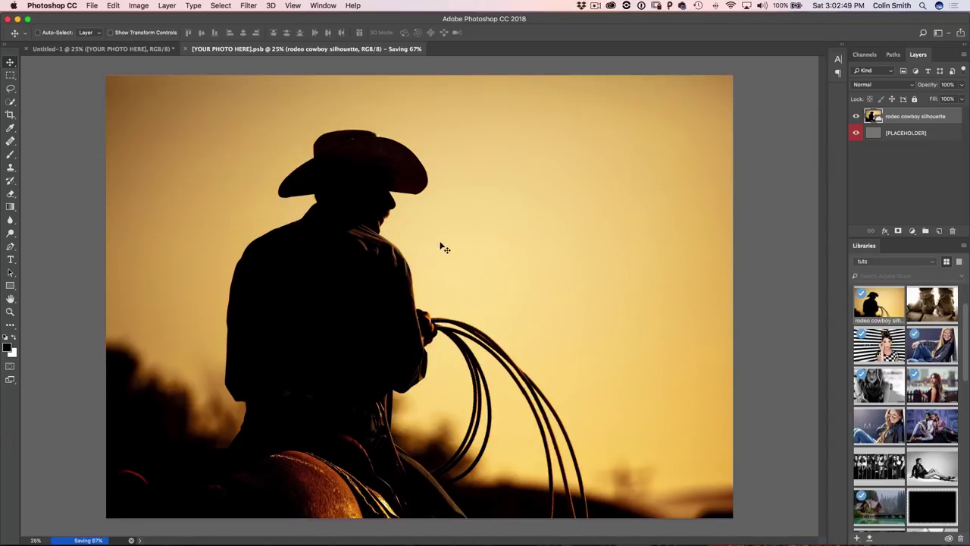
click(147, 50)
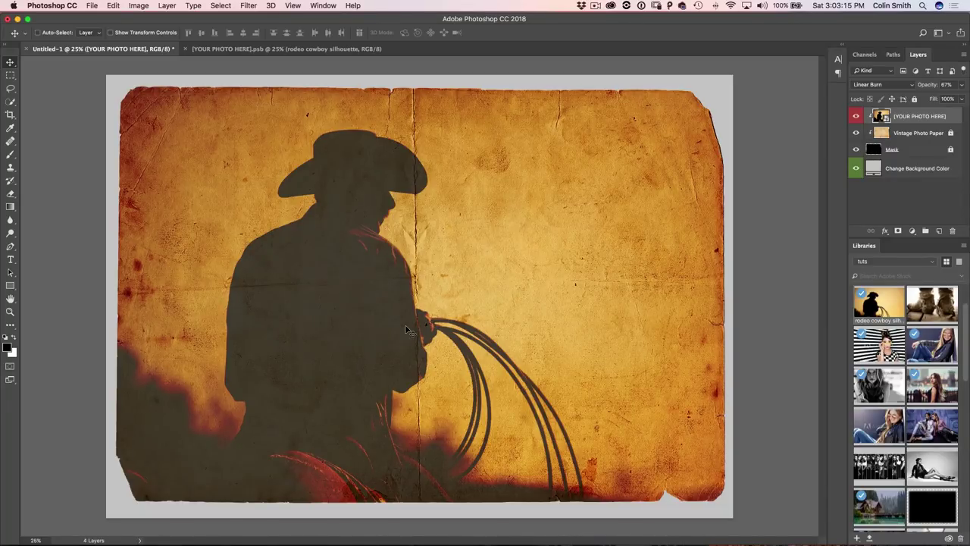
Download and open the Live Music Flyer print template, syncing its missing fonts from Typekit.
key(super+n)
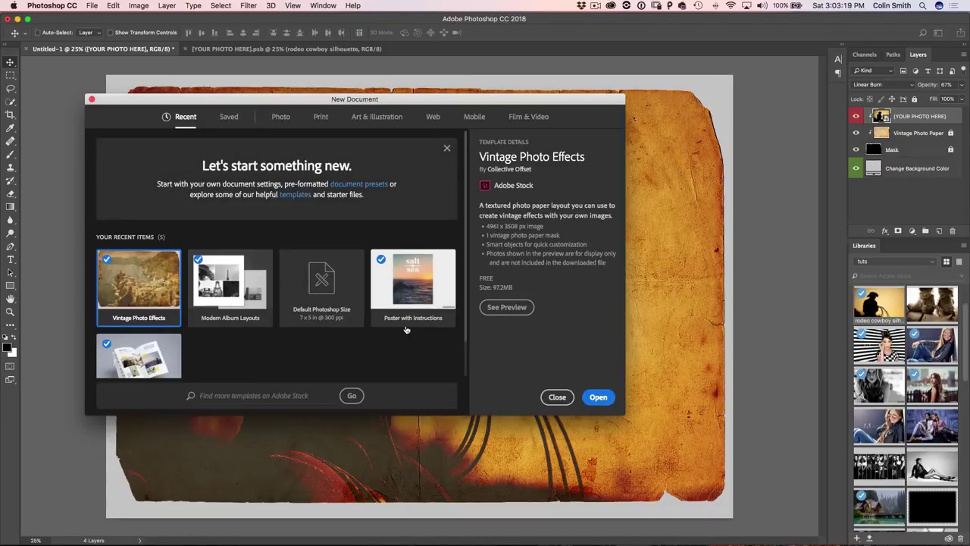
click(321, 116)
scroll(468, 213, down, 3)
scroll(468, 214, down, 8)
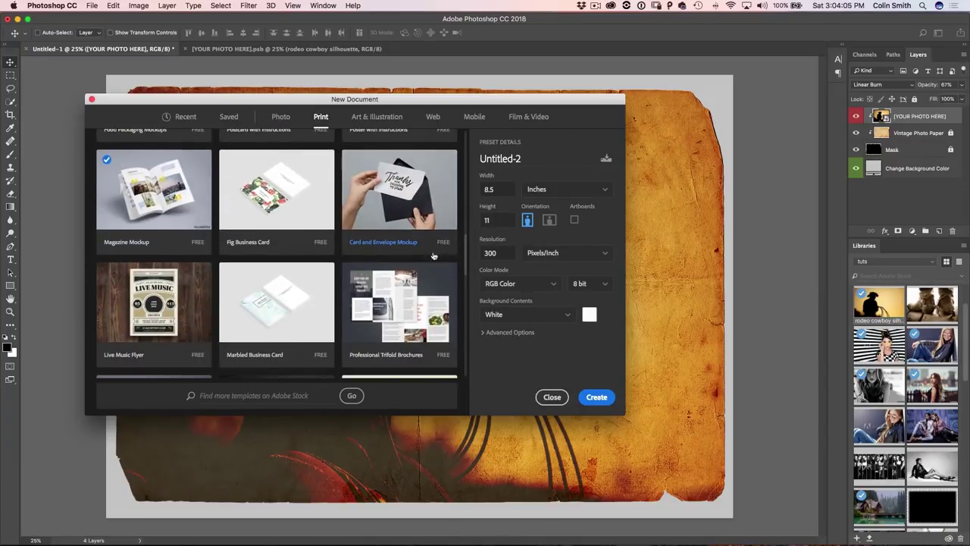
click(157, 307)
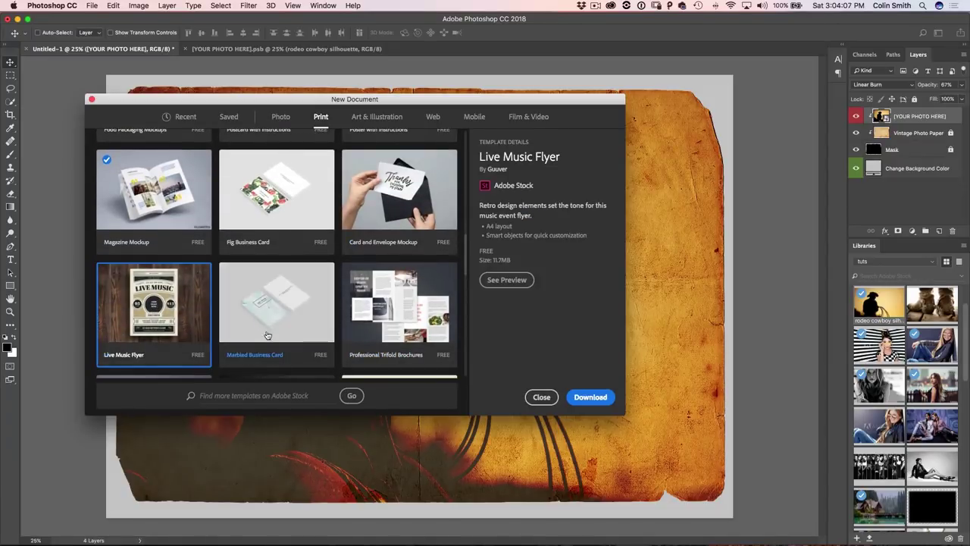
click(597, 399)
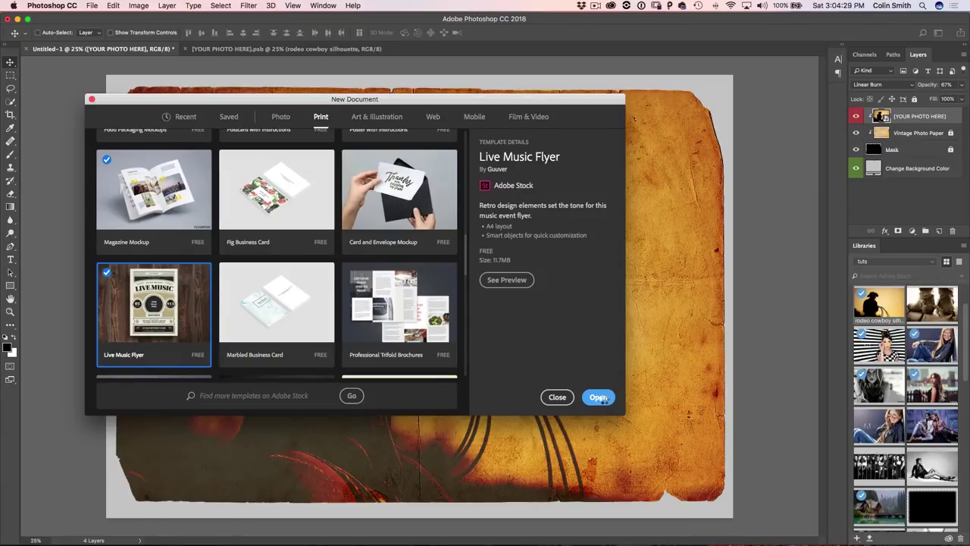
click(599, 398)
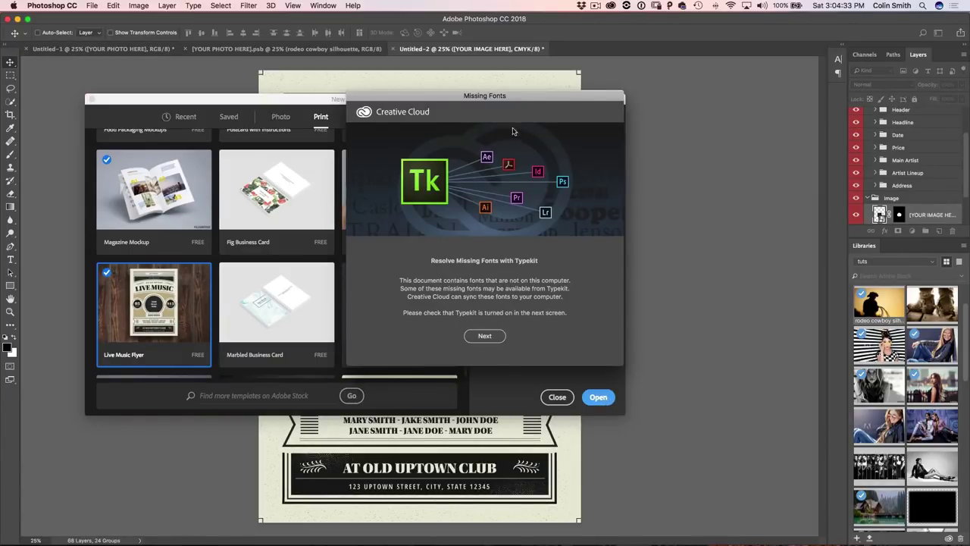
click(487, 337)
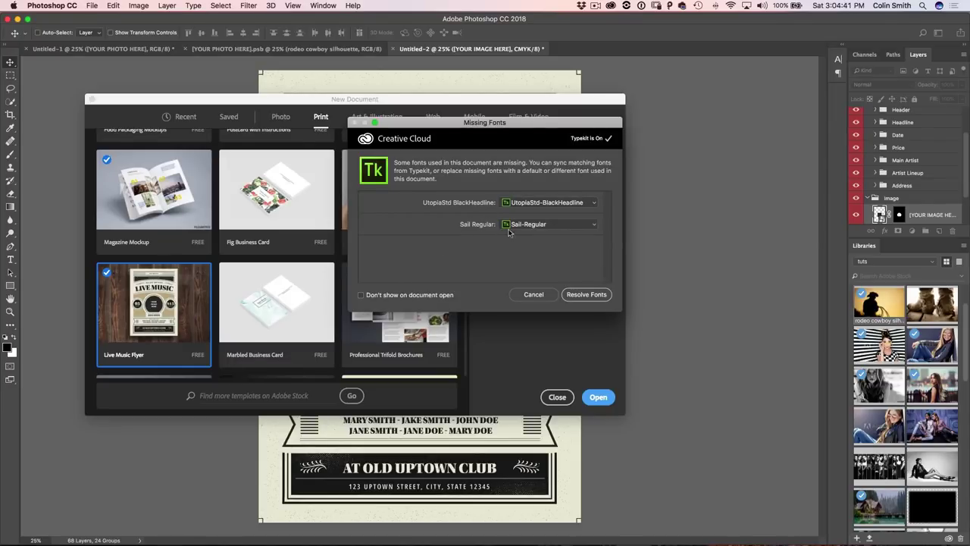
click(587, 294)
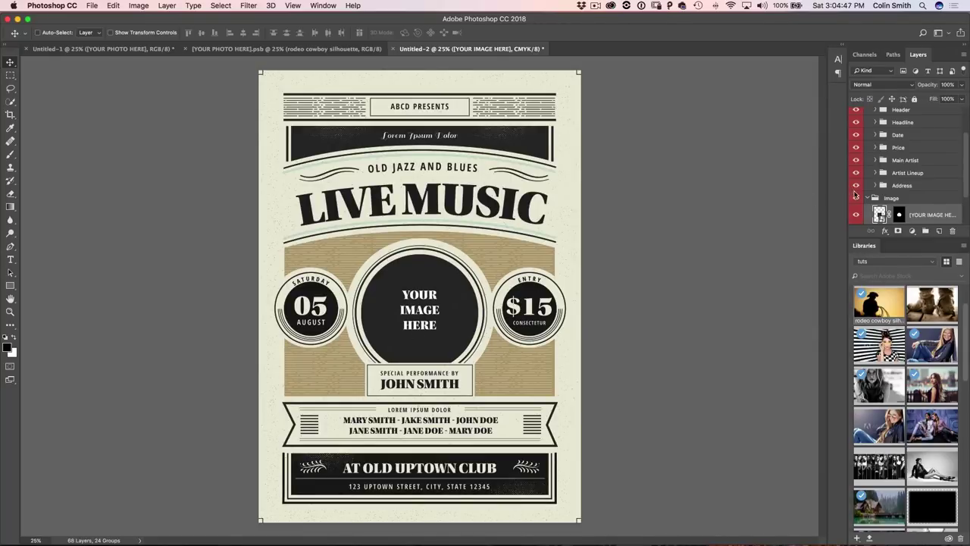
Float and enlarge the Layers panel, then open the [YOUR IMAGE HERE] smart object.
drag(918, 55, 661, 70)
drag(762, 262, 801, 455)
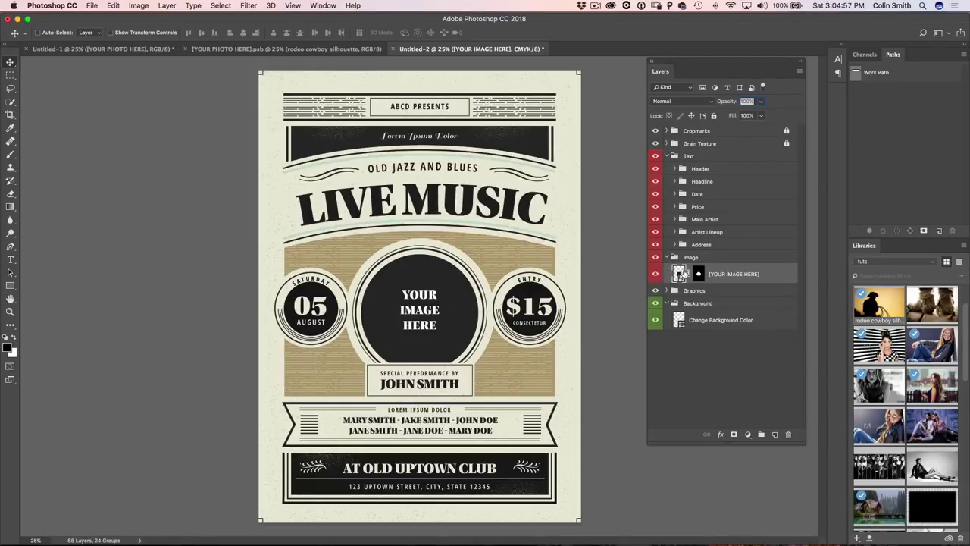
double_click(680, 273)
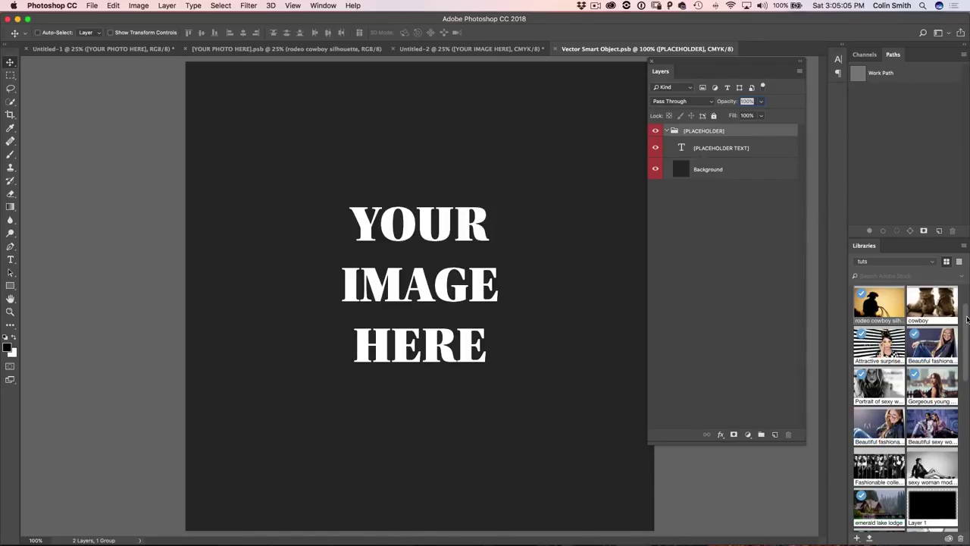
Place the Old diesellocs Adobe Stock photo from Libraries into the placeholder document.
drag(966, 321, 968, 424)
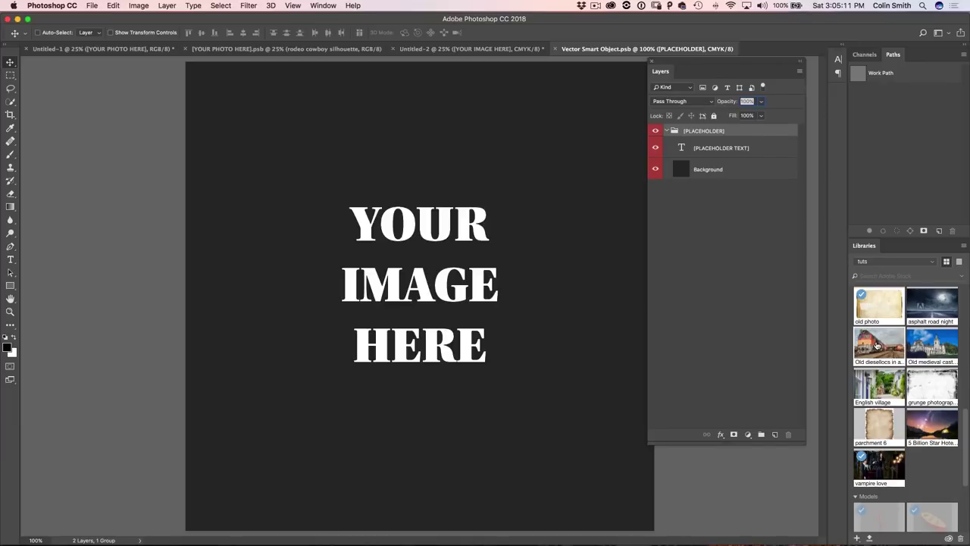
drag(877, 344, 511, 313)
drag(515, 268, 427, 248)
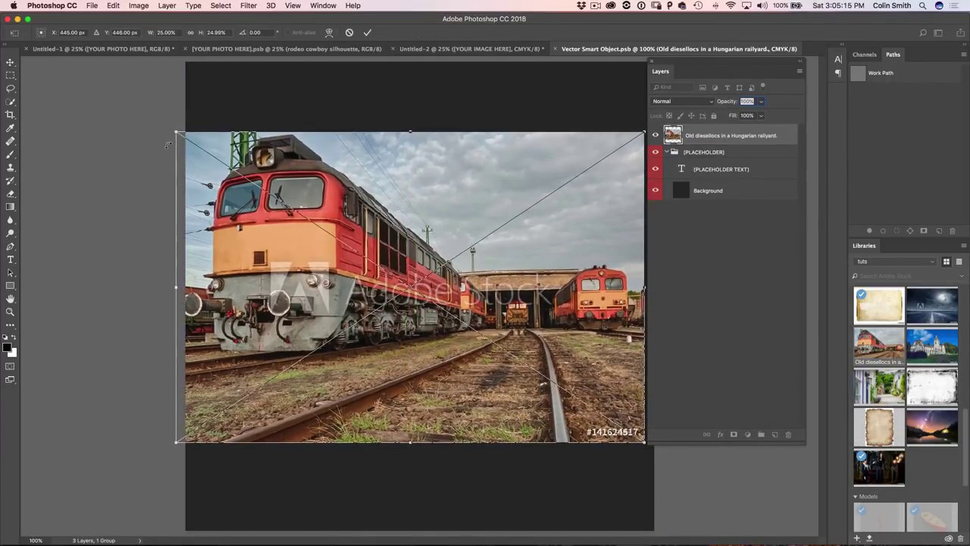
Enlarge and shift the train photo to cover the circle, commit it and save.
drag(176, 132, 75, 66)
drag(347, 165, 459, 160)
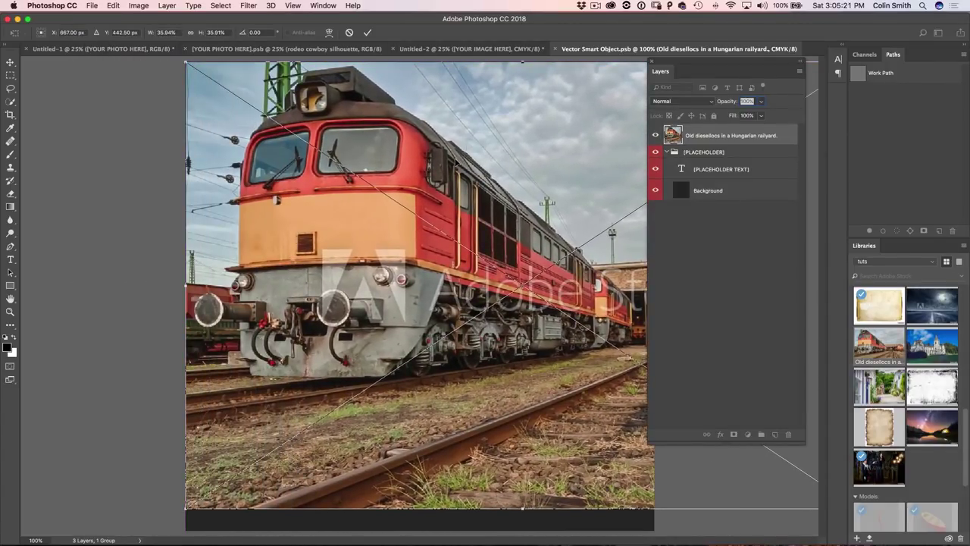
key(Return)
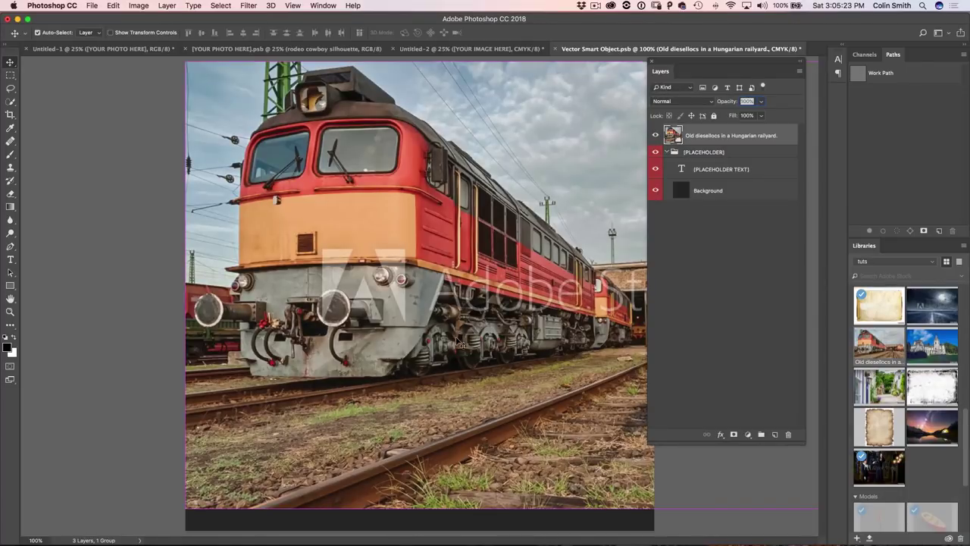
key(super+s)
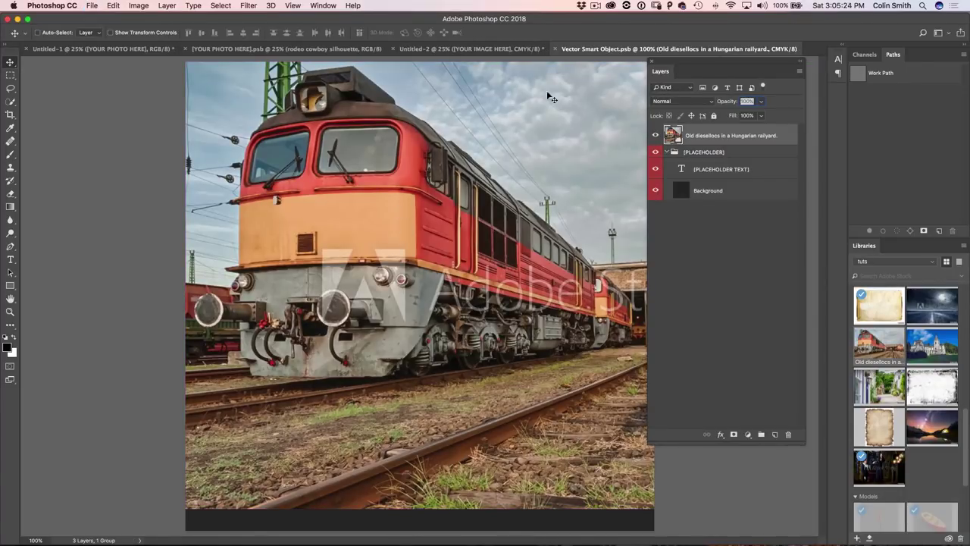
click(467, 50)
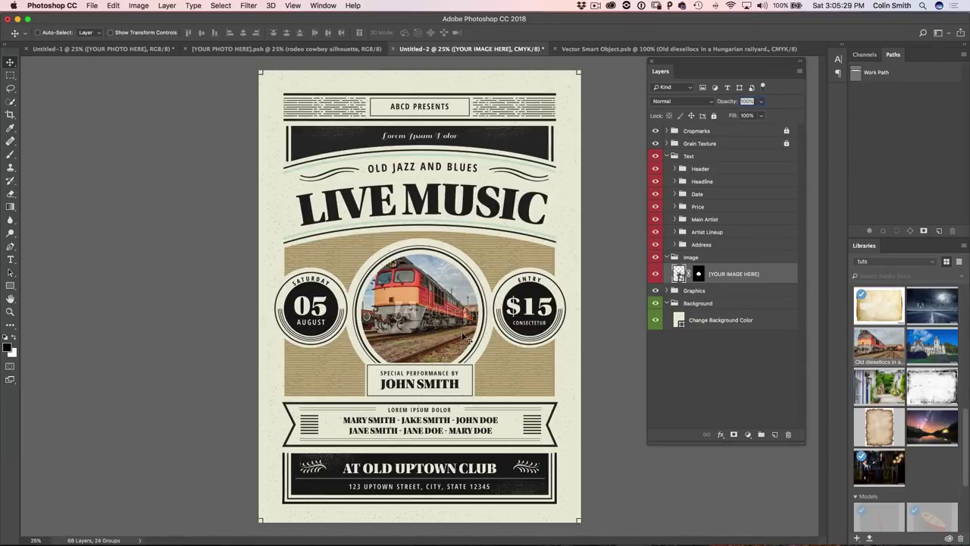
License the Old diesellocs train image from Libraries so its watermark is removed.
click(607, 50)
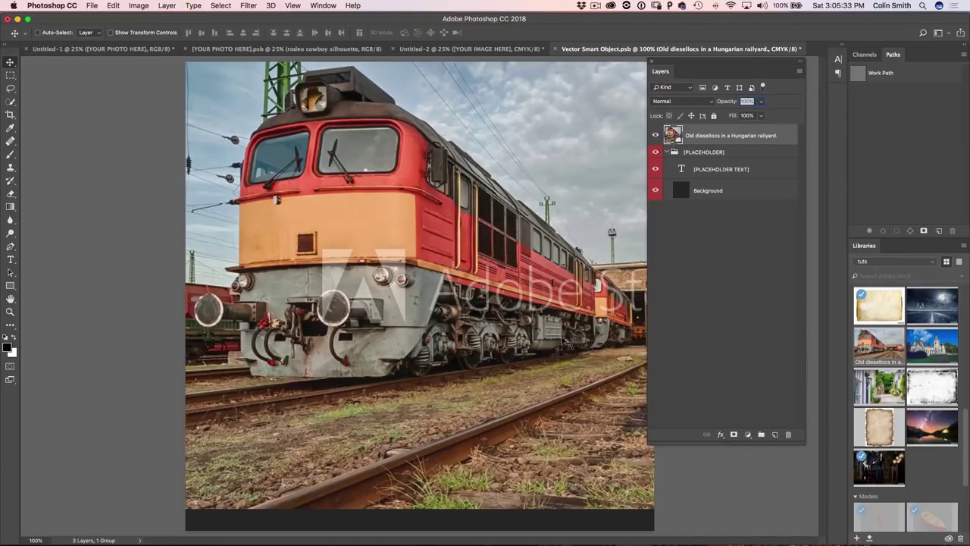
right_click(877, 347)
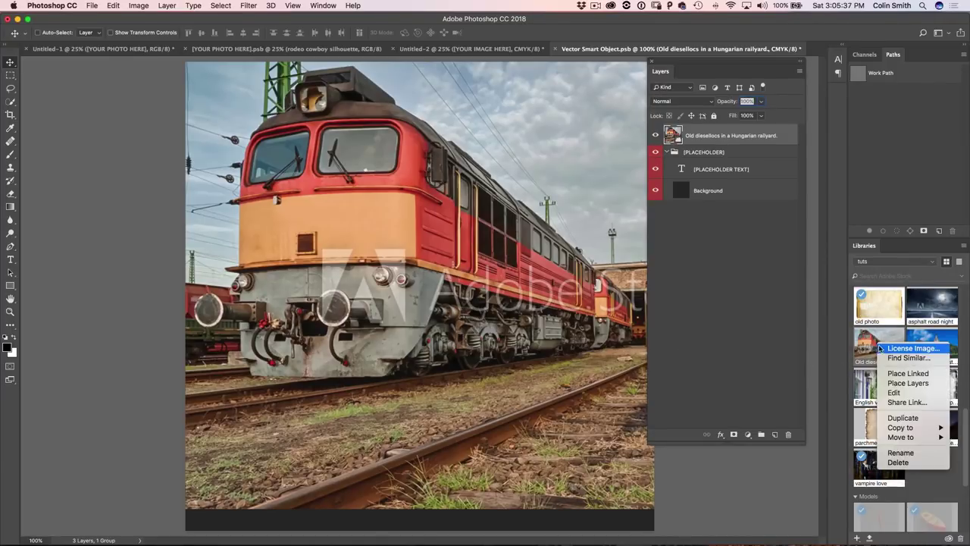
click(889, 353)
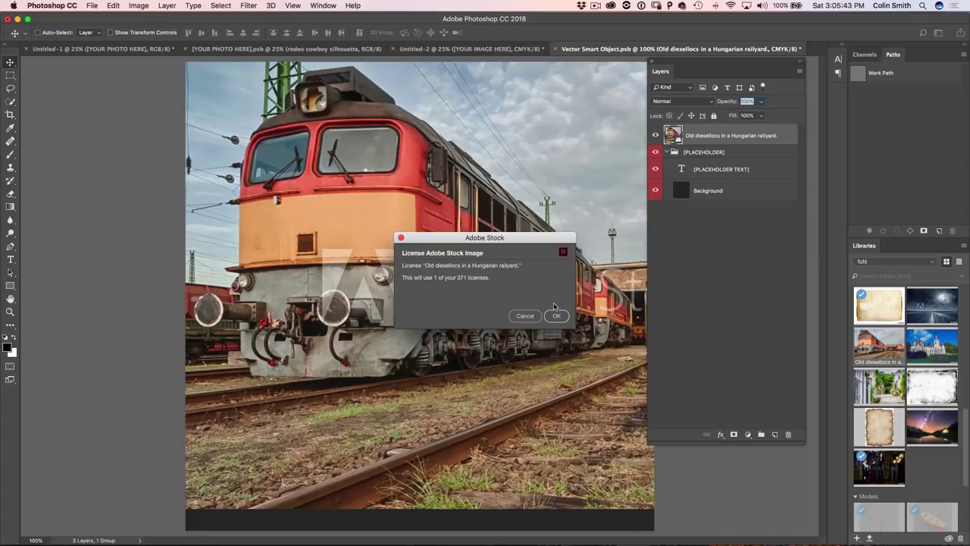
click(557, 315)
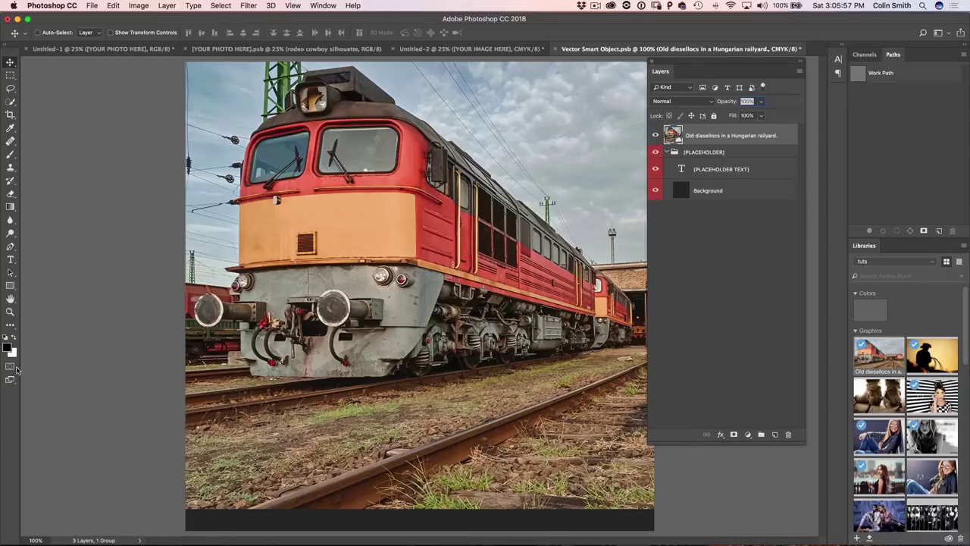
click(11, 312)
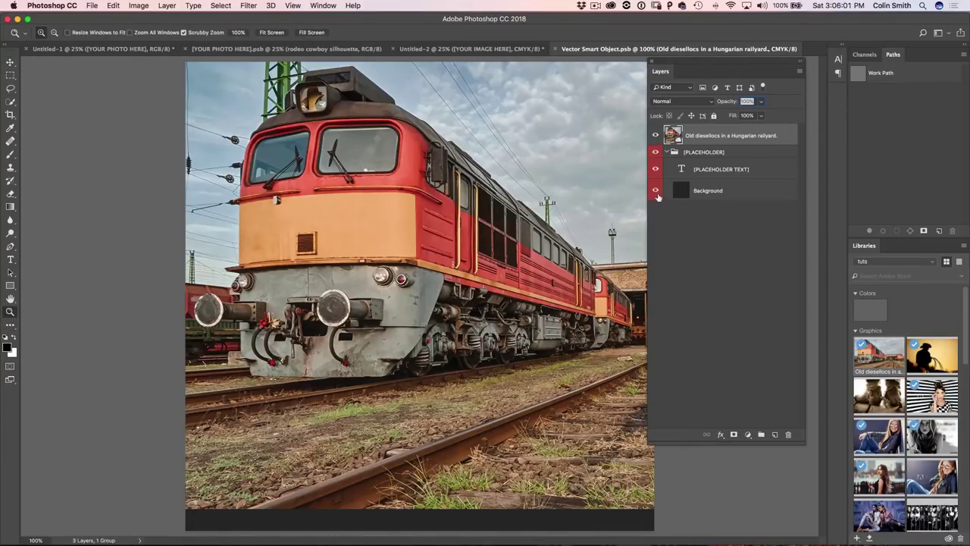
click(473, 50)
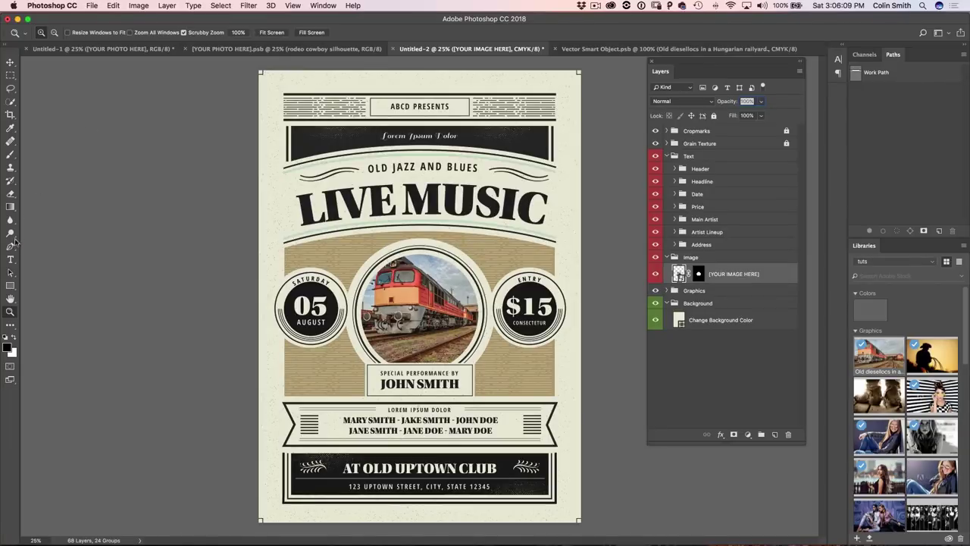
Replace AUGUST in the date with SEPTEMBER.
click(11, 260)
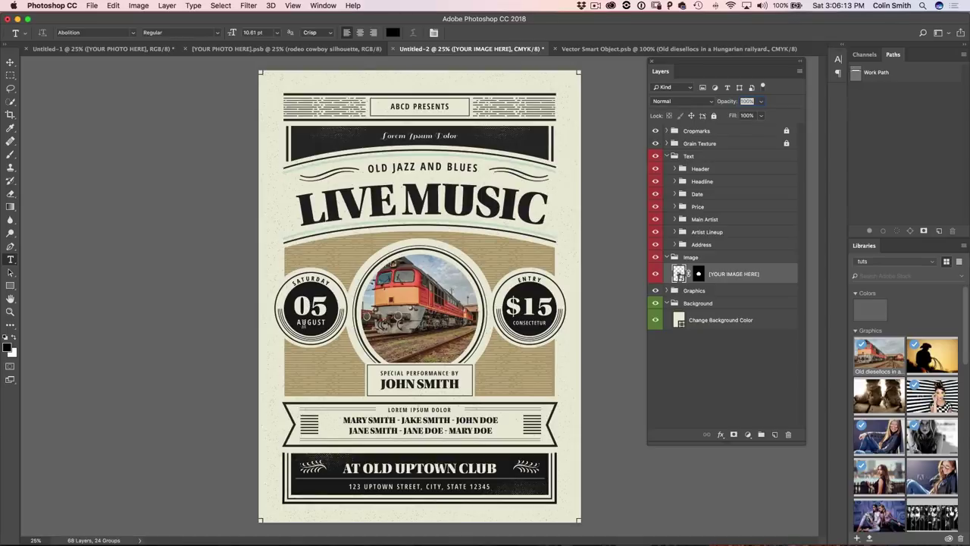
drag(298, 322, 337, 323)
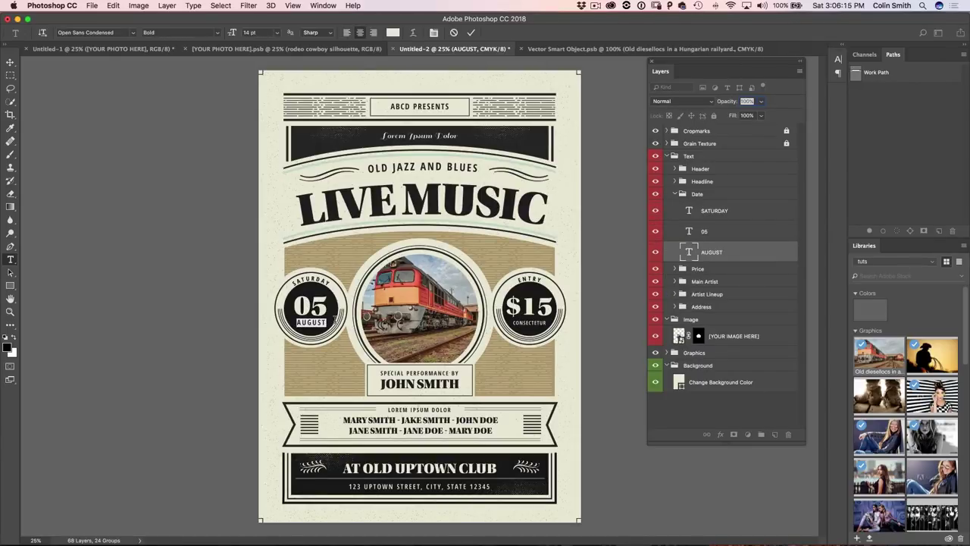
text(SEPTEMBER)
click(10, 62)
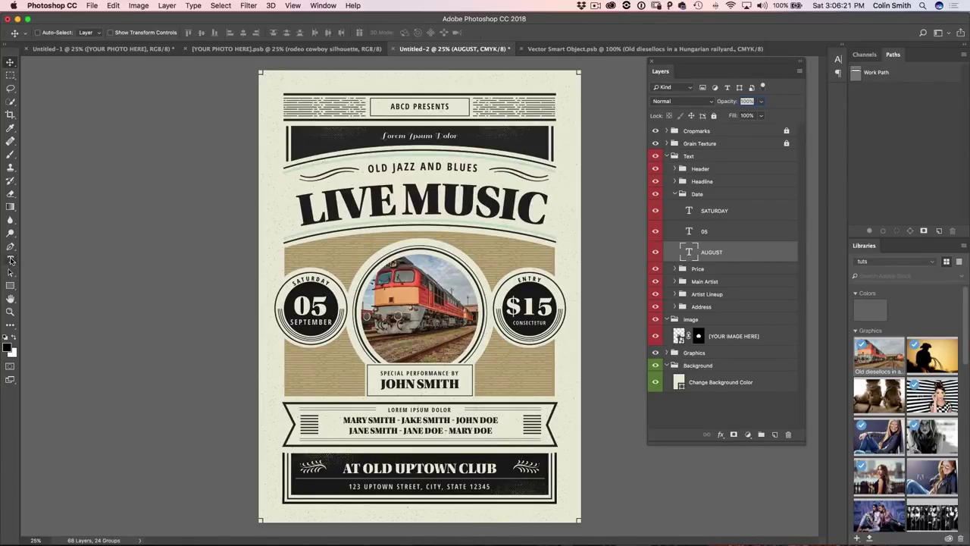
Replace OLD UPTOWN in the venue line with TRAIN DEPOT.
click(11, 260)
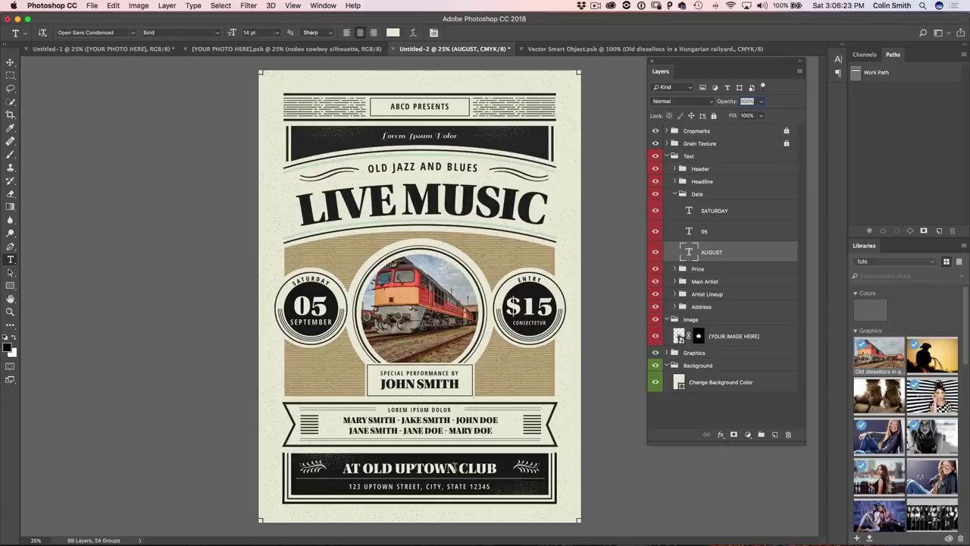
drag(457, 467, 369, 483)
text(TRAIN)
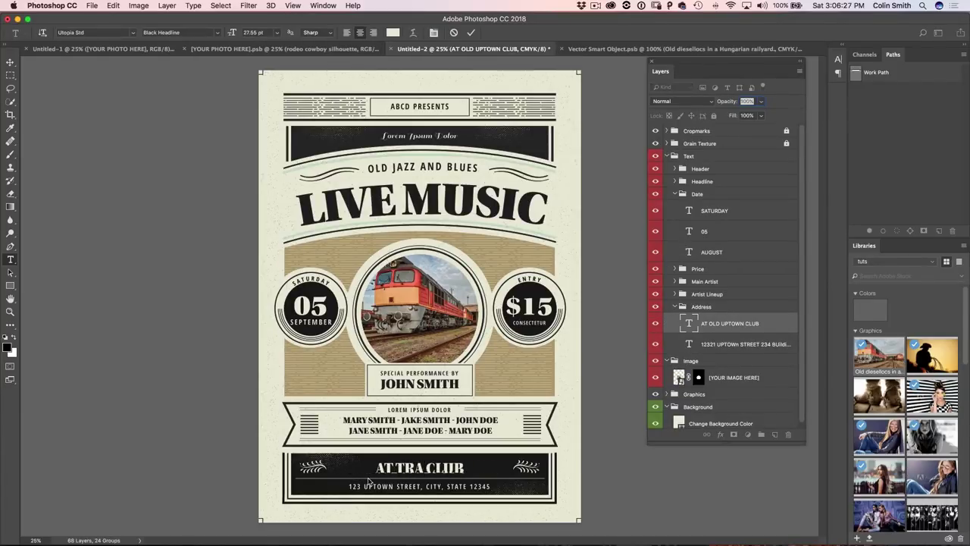
text( DEPOT)
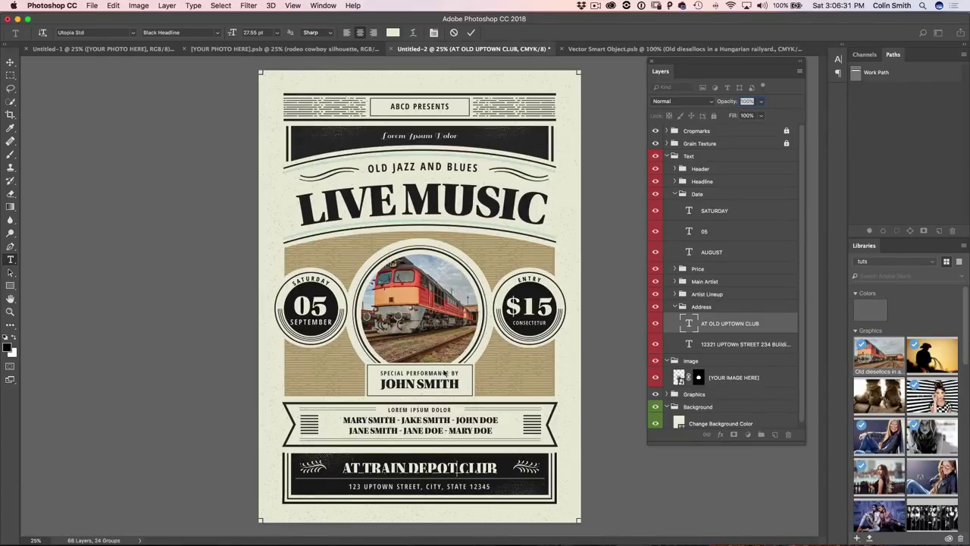
click(11, 61)
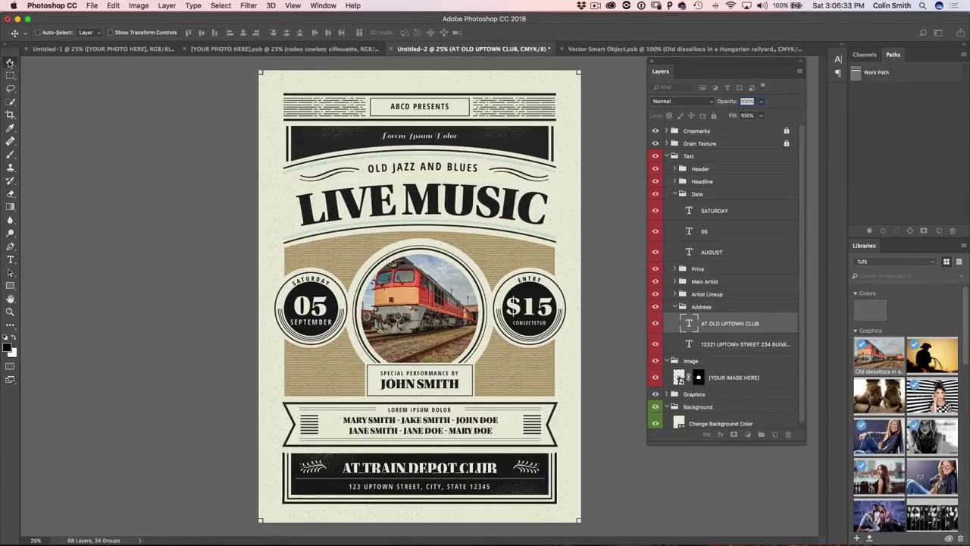
Replace MUSIC in the headline with ENGINES.
click(11, 260)
drag(401, 201, 539, 210)
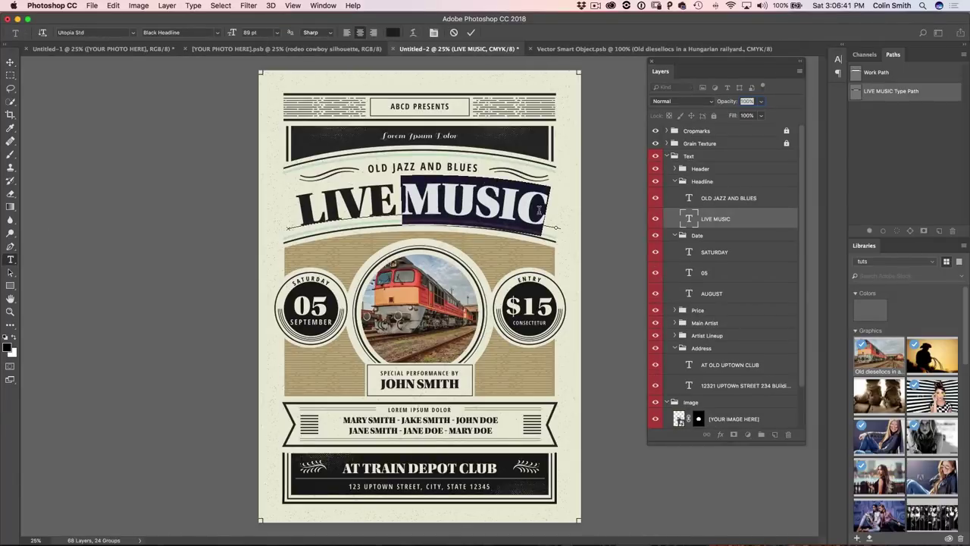
text(ENGIN)
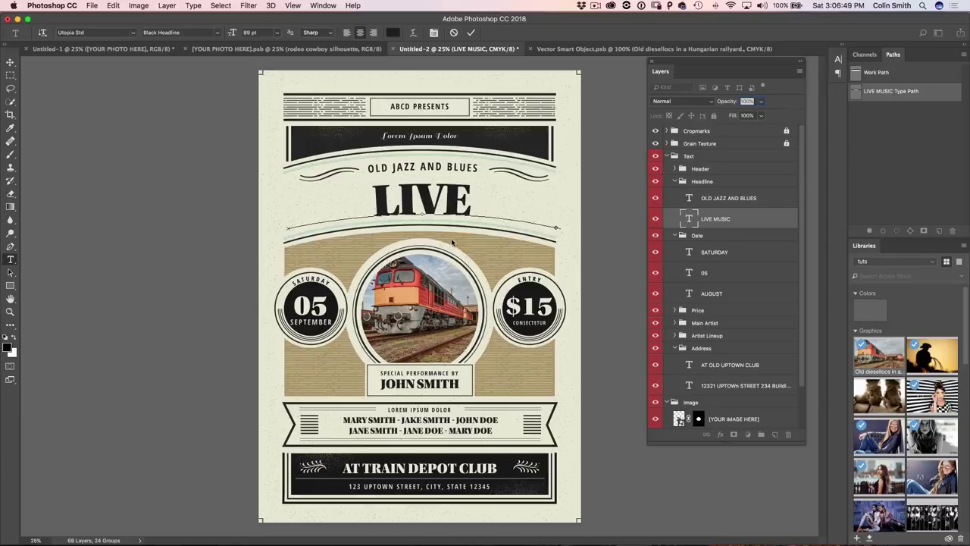
Reduce the headline font size to about 80 pt so it fits the curve.
double_click(453, 196)
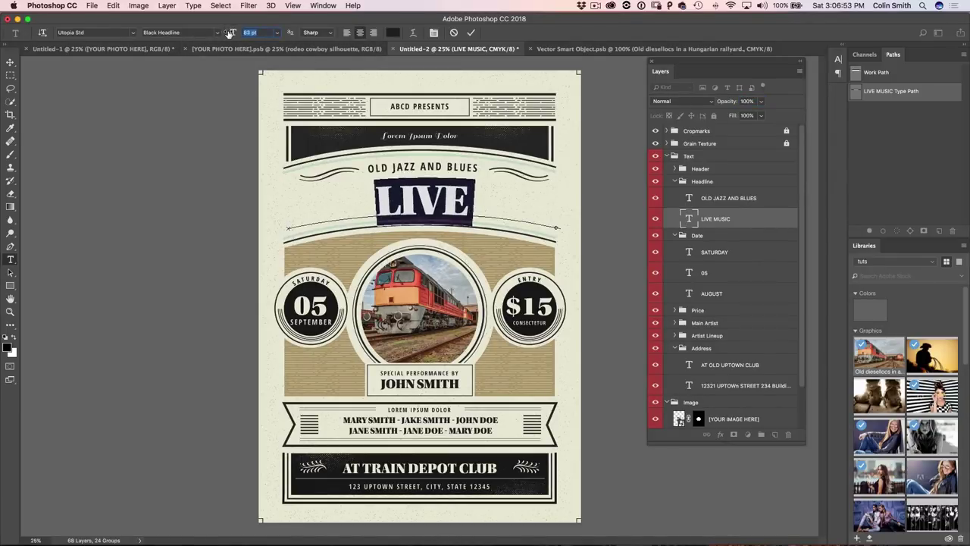
drag(232, 33, 226, 35)
click(10, 65)
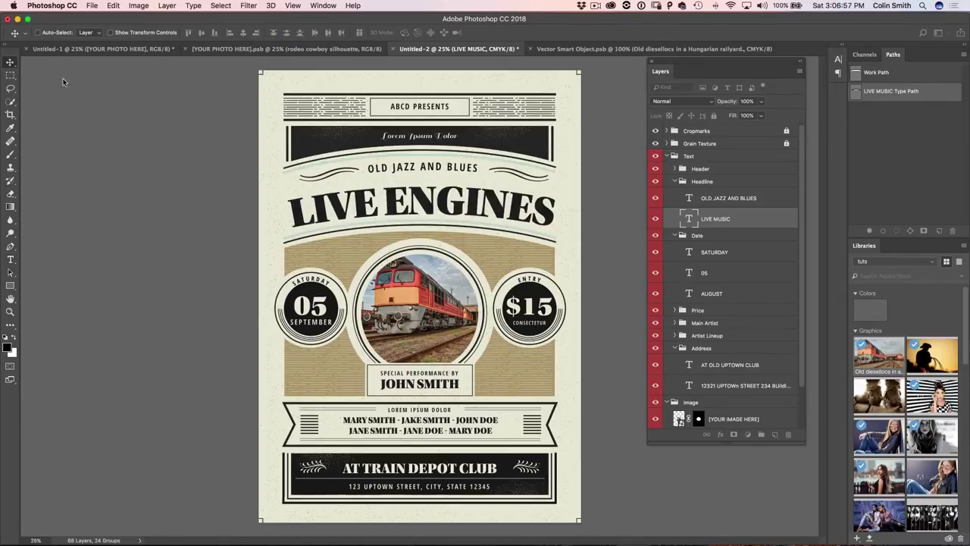